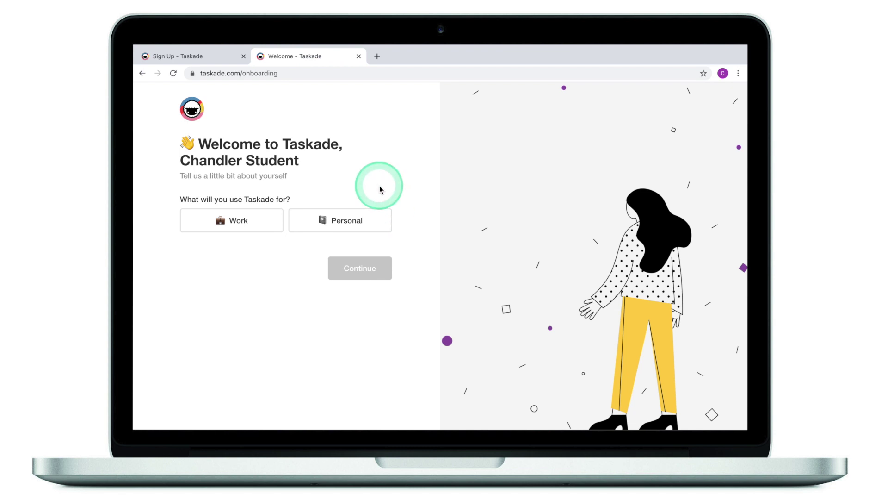
Choose Work as the account's intended use during Taskade onboarding
{"action": "left_click", "coordinate": [259, 218]}
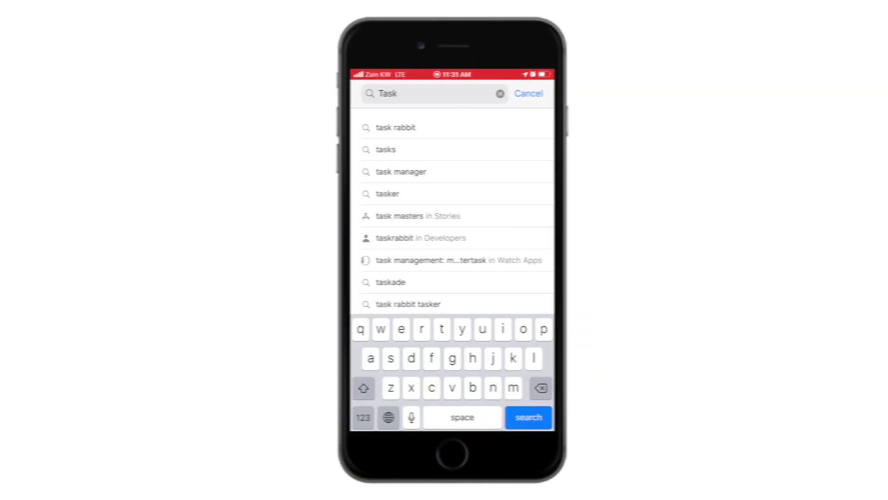
Search the App Store for Taskade and scroll through the results
{"action": "type", "text": "askade"}
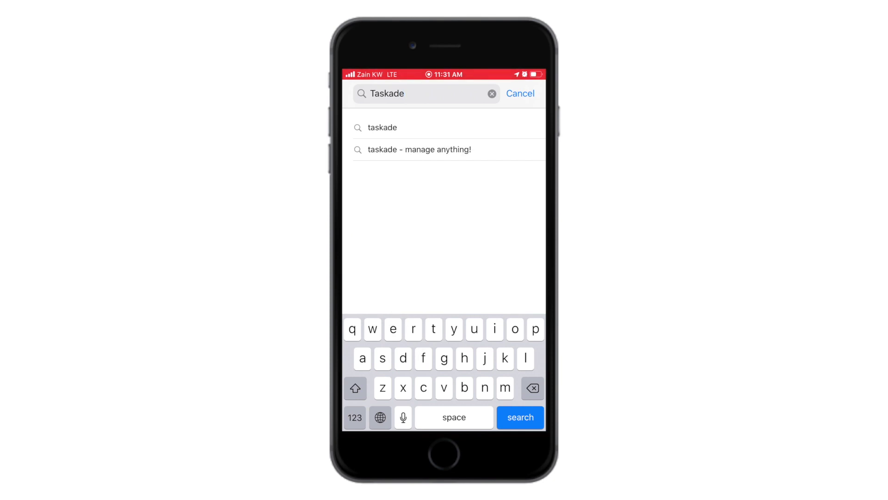
{"action": "left_click", "coordinate": [382, 127]}
{"action": "scroll", "coordinate": [444, 254], "scroll_direction": "down", "scroll_amount": 3}
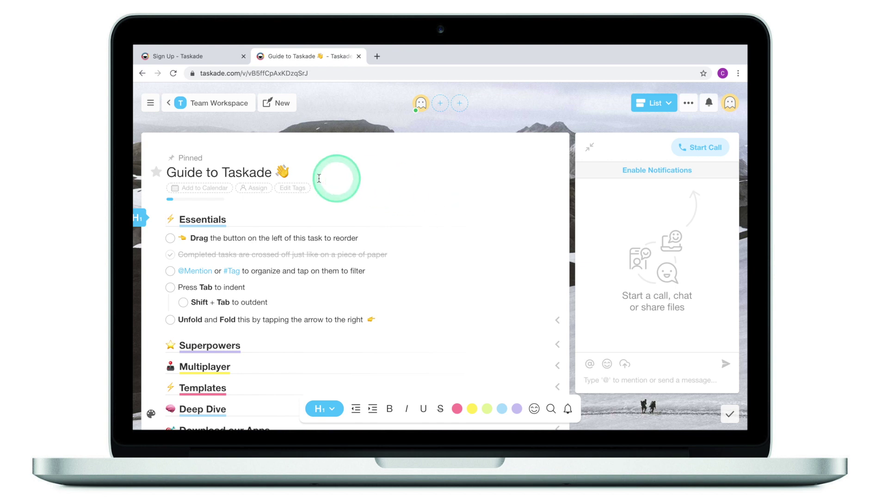
Scroll through the Guide to Taskade project, then go back to the Team Workspace overview
{"action": "scroll", "coordinate": [286, 201], "scroll_direction": "down", "scroll_amount": 1}
{"action": "scroll", "coordinate": [287, 201], "scroll_direction": "down", "scroll_amount": 2}
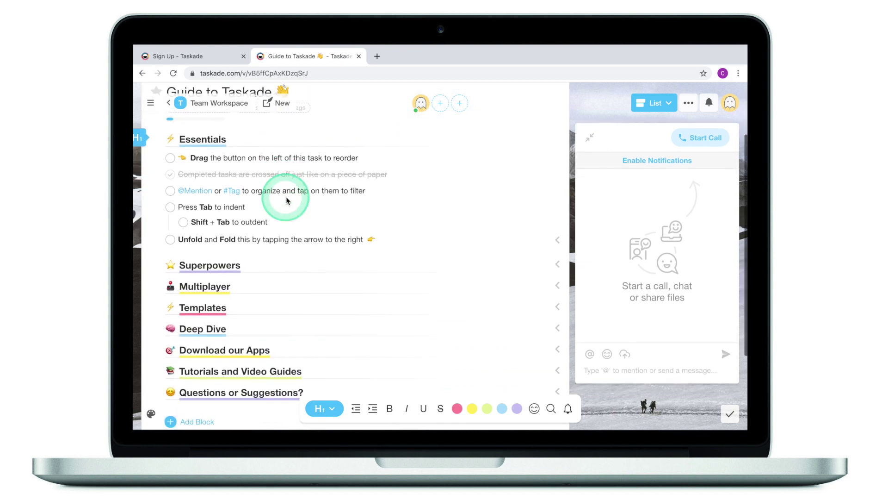
{"action": "scroll", "coordinate": [287, 198], "scroll_direction": "up", "scroll_amount": 3}
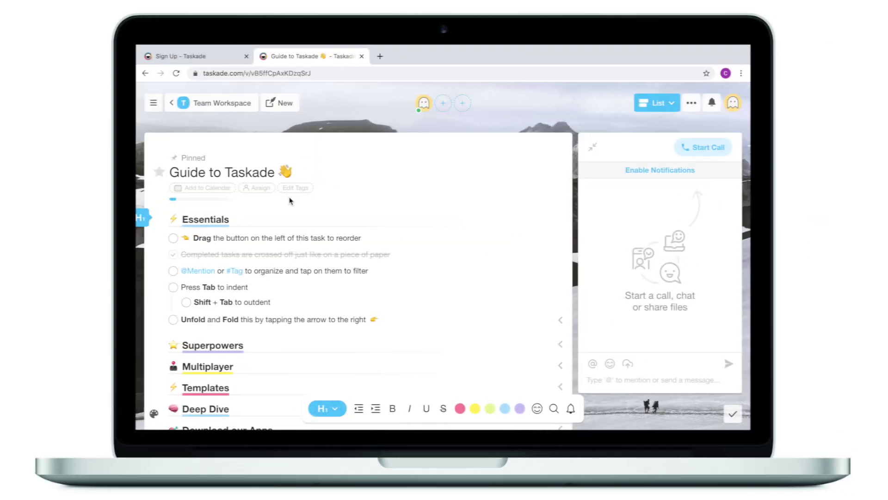
{"action": "left_click", "coordinate": [169, 103]}
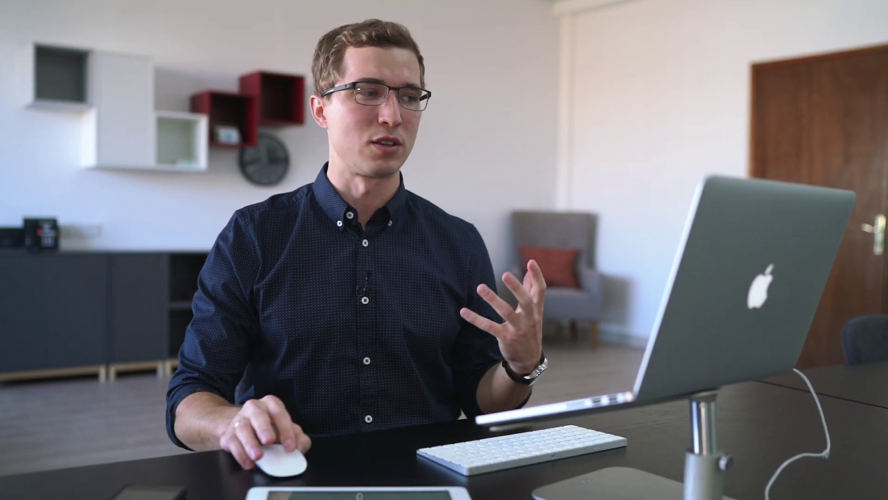
Create a new workspace named Teamwork
{"action": "left_click", "coordinate": [209, 281]}
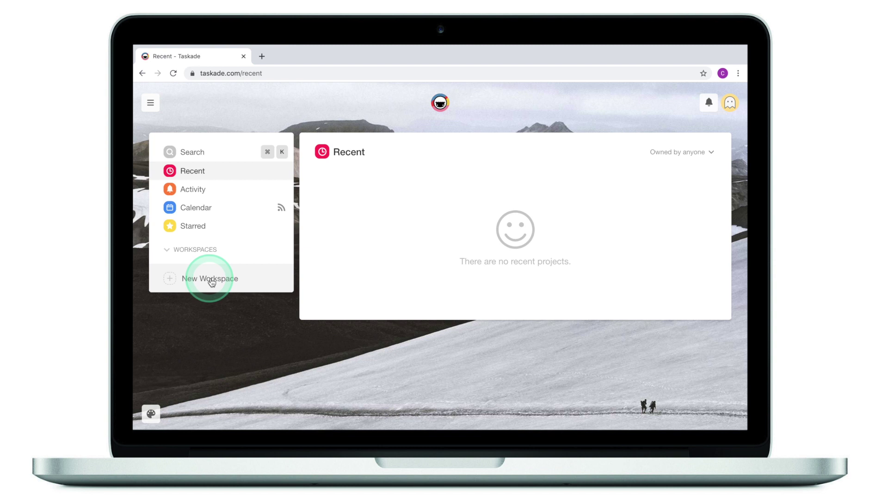
{"action": "left_click", "coordinate": [200, 280]}
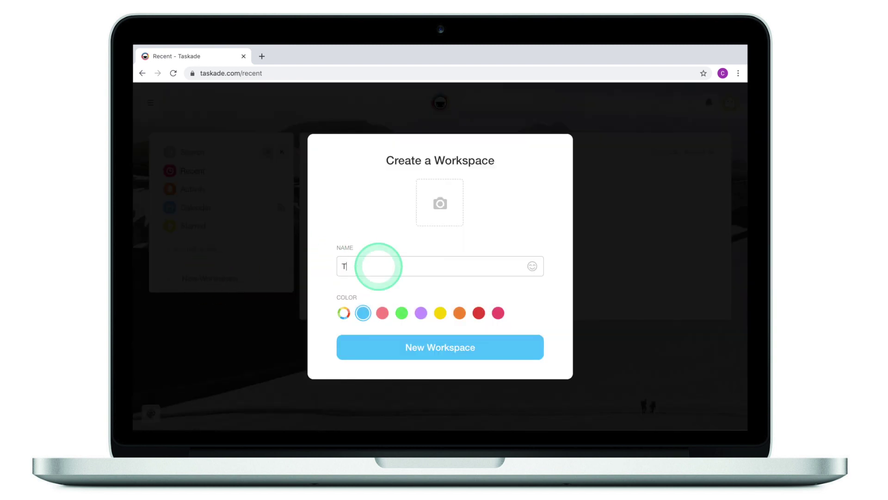
{"action": "left_click", "coordinate": [444, 360]}
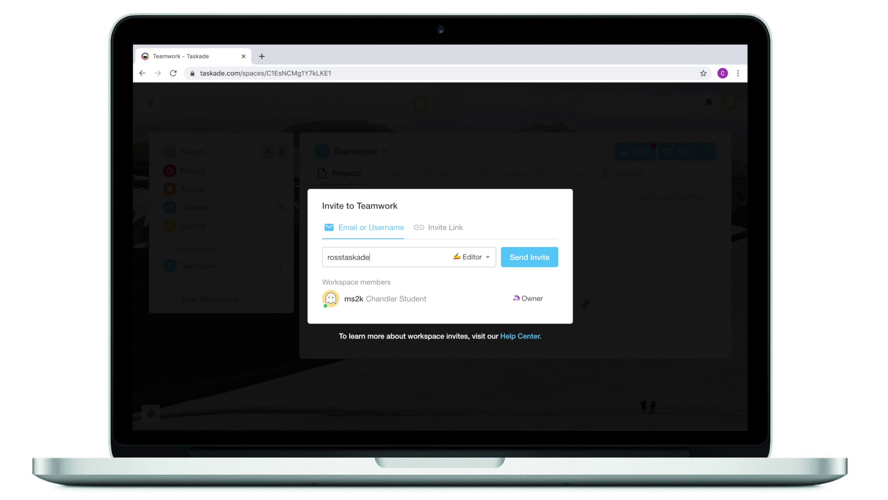
Keep the invitee's role as Editor and send the invitation
{"action": "left_click", "coordinate": [478, 260]}
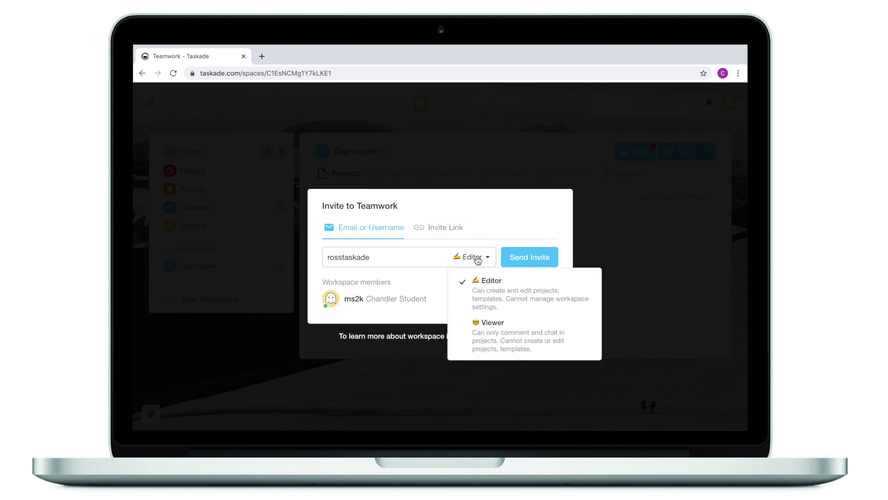
{"action": "left_click", "coordinate": [477, 261]}
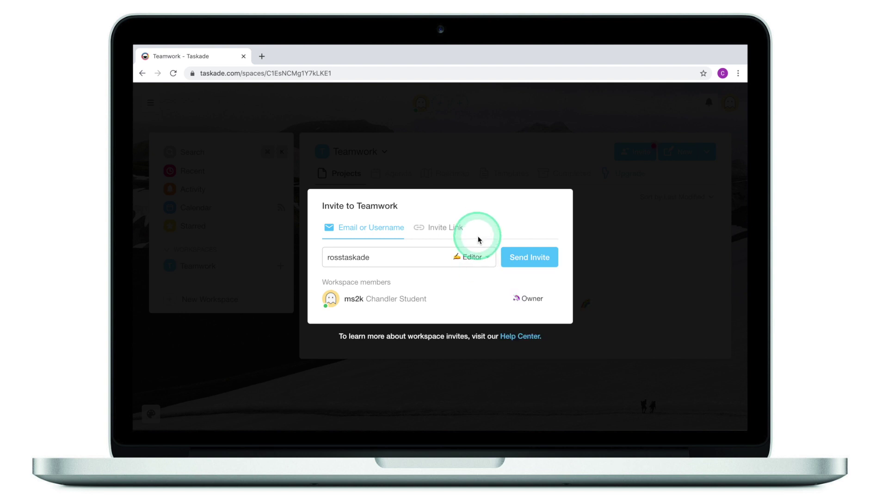
{"action": "left_click", "coordinate": [517, 257]}
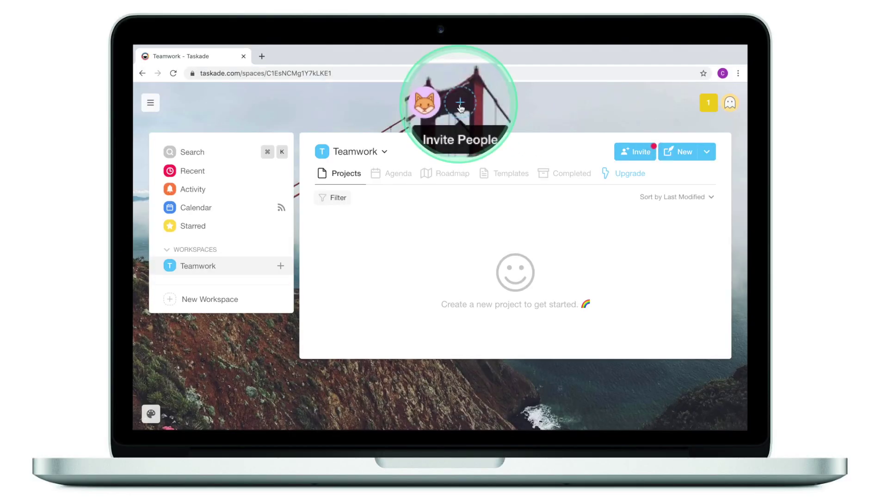
Invite a second teammate to Teamwork, then view the workspace's shareable invite link
{"action": "left_click", "coordinate": [639, 156]}
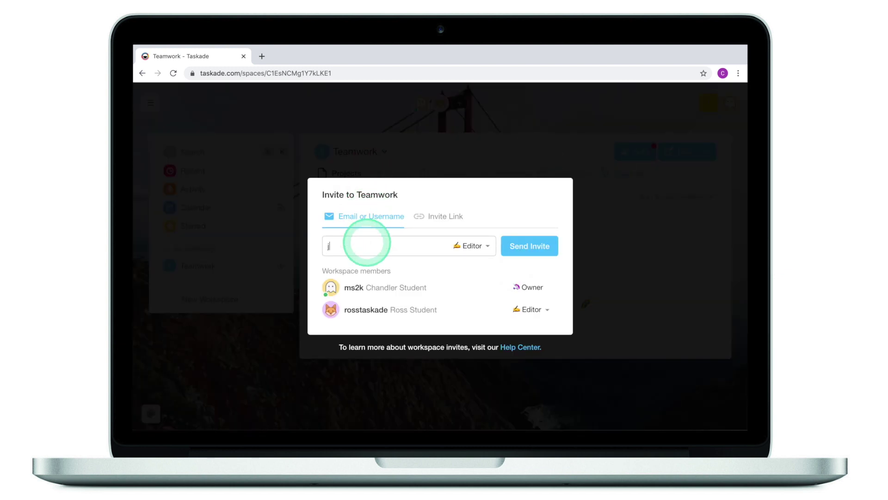
{"action": "left_click", "coordinate": [532, 250]}
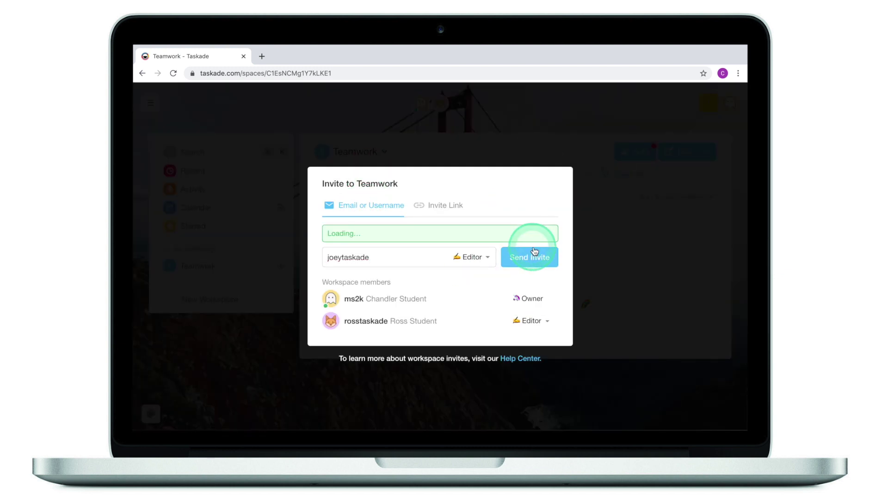
{"action": "left_click", "coordinate": [173, 73]}
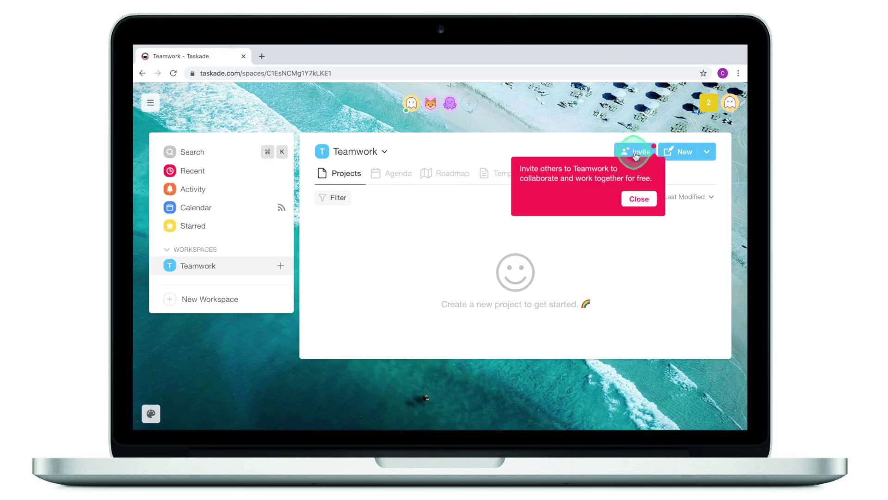
{"action": "left_click", "coordinate": [635, 154]}
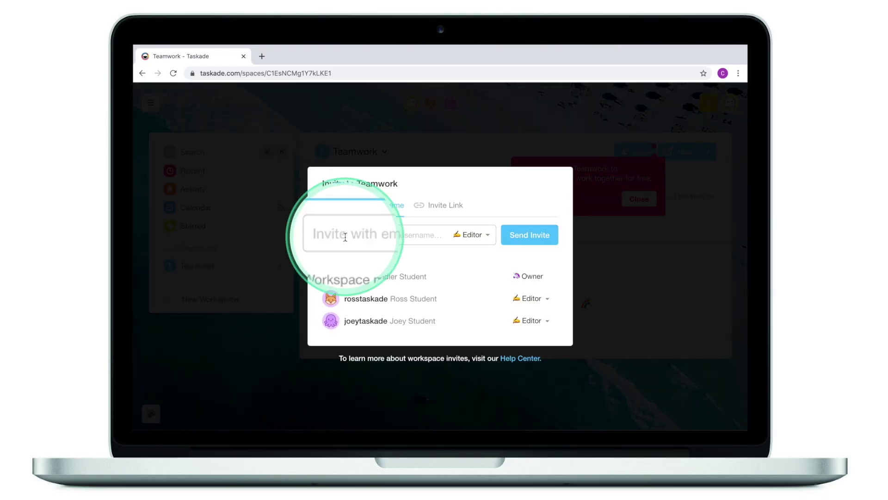
{"action": "left_click", "coordinate": [441, 204]}
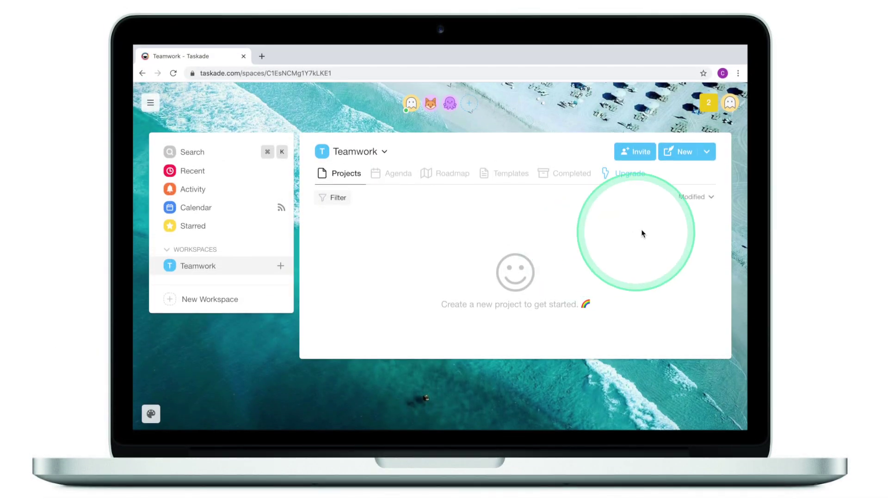
Create a 'To-do list' project in Teamwork dated November 19 to 30
{"action": "left_click", "coordinate": [679, 156]}
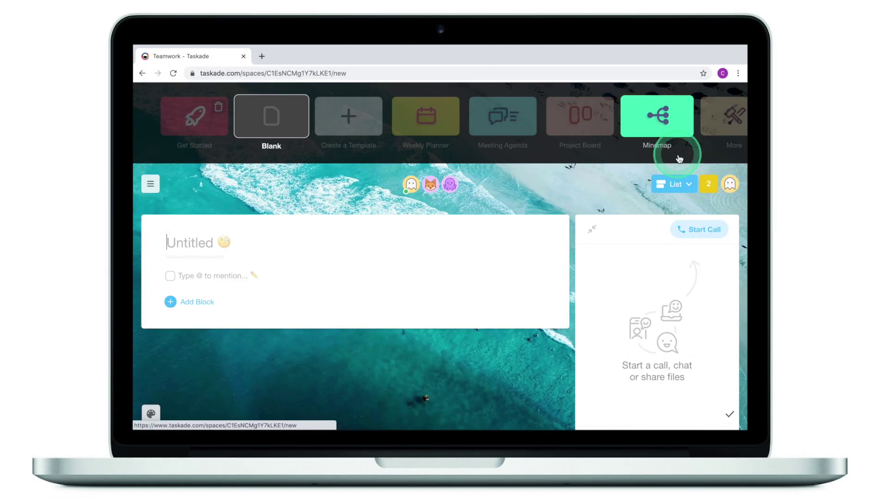
{"action": "left_click", "coordinate": [294, 290]}
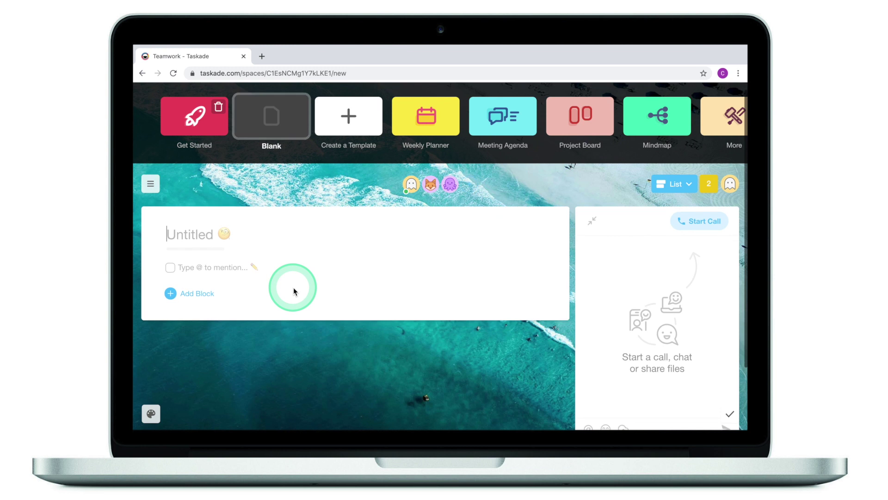
{"action": "type", "text": "To-do list"}
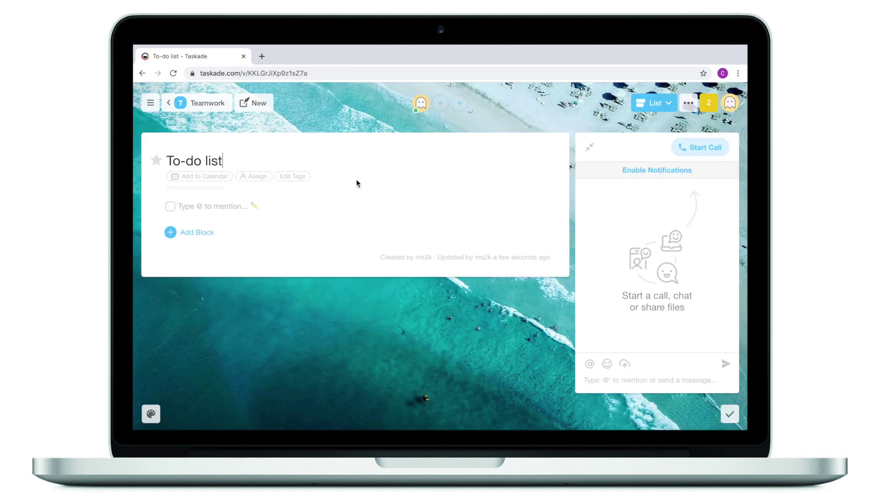
{"action": "left_click", "coordinate": [204, 177]}
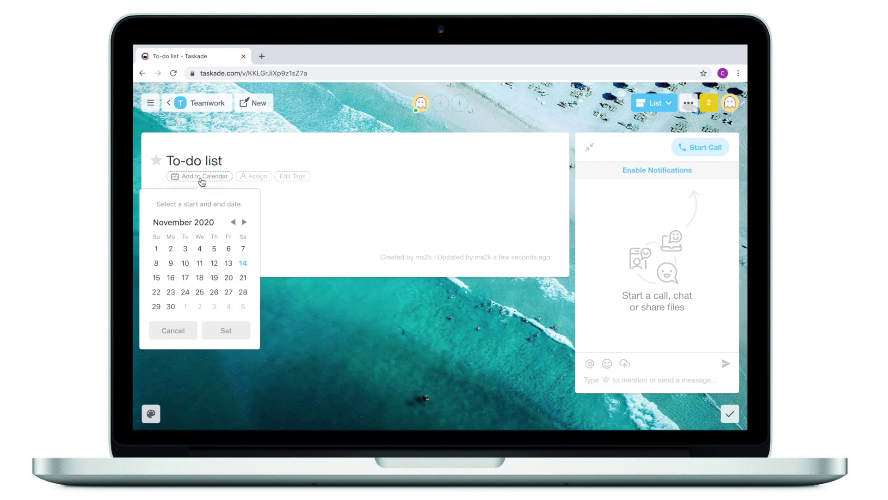
{"action": "left_click", "coordinate": [214, 278]}
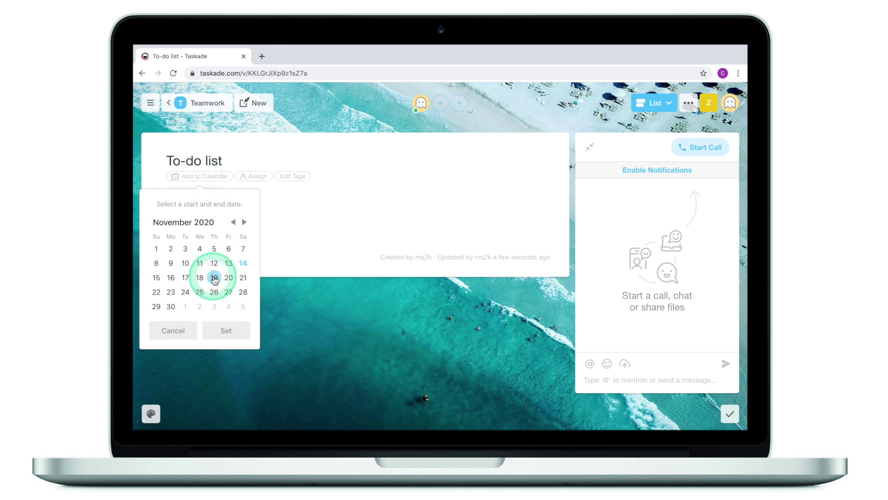
{"action": "left_click", "coordinate": [171, 308]}
{"action": "left_click", "coordinate": [227, 330]}
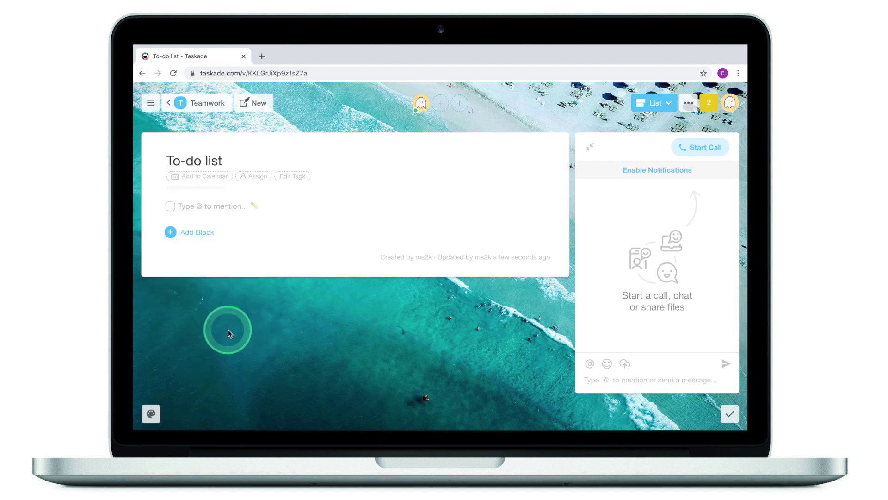
{"action": "left_click", "coordinate": [207, 204]}
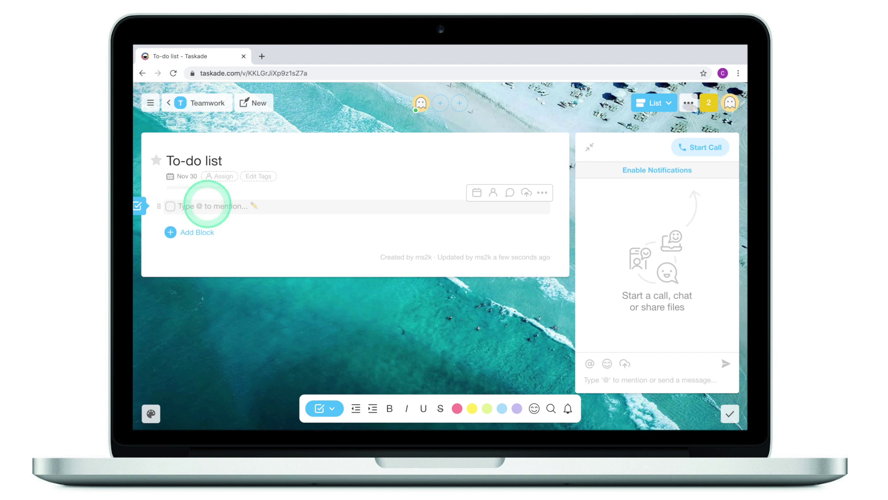
Add 'Task 1' due November 21 and assign it to teammates
{"action": "type", "text": "1"}
{"action": "left_click", "coordinate": [477, 193]}
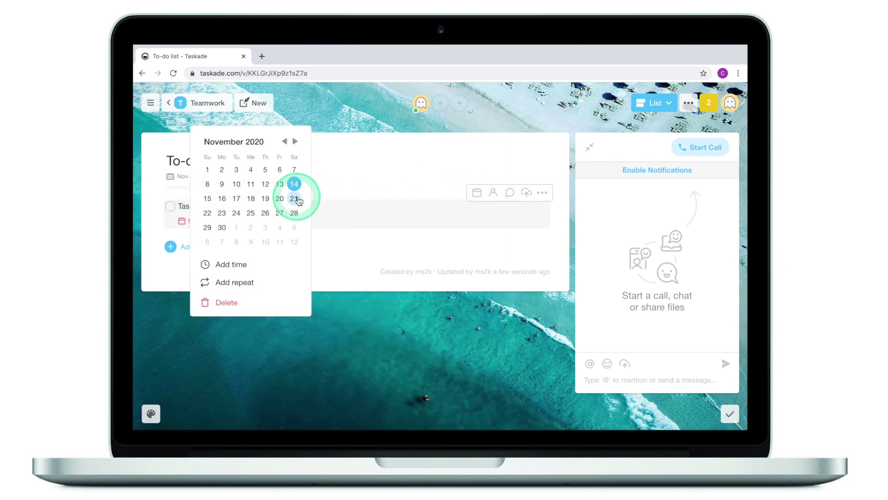
{"action": "left_click", "coordinate": [295, 198]}
{"action": "left_click", "coordinate": [494, 194]}
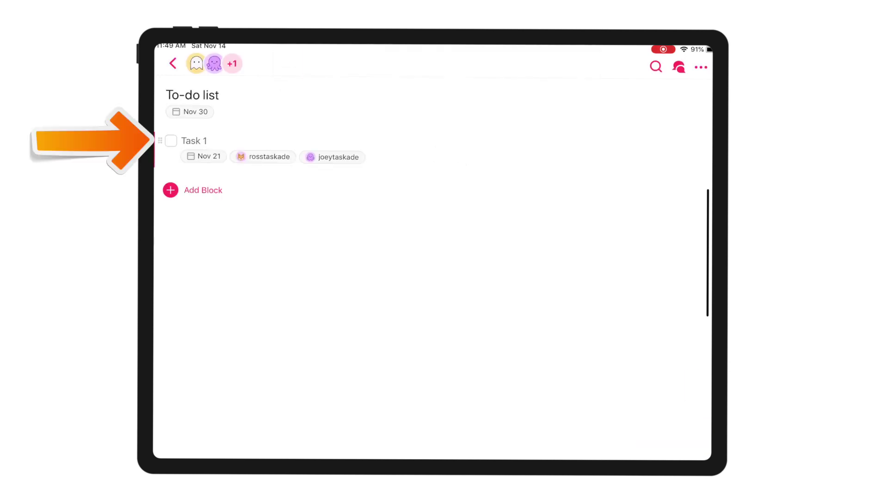
Comment 'This is very important.' on Task 1
{"action": "left_click", "coordinate": [511, 195]}
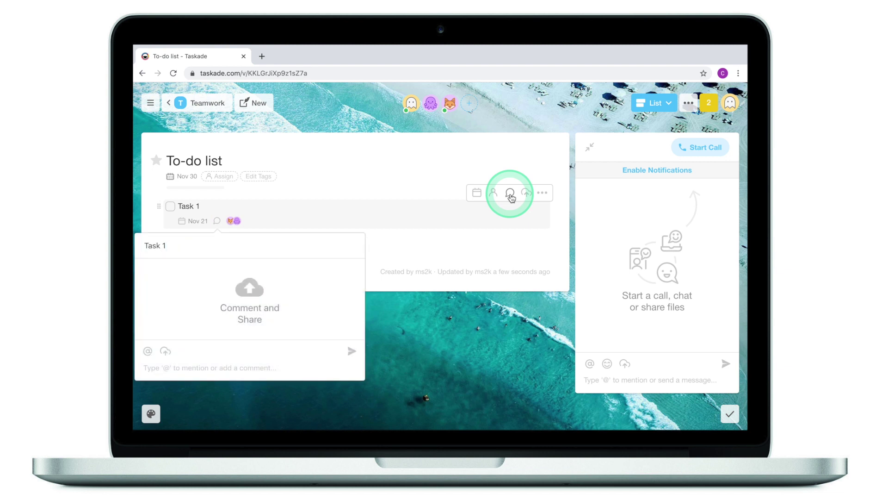
{"action": "left_click", "coordinate": [210, 364]}
{"action": "type", "text": "This is very important."}
{"action": "key", "text": "Return"}
{"action": "left_click", "coordinate": [333, 207]}
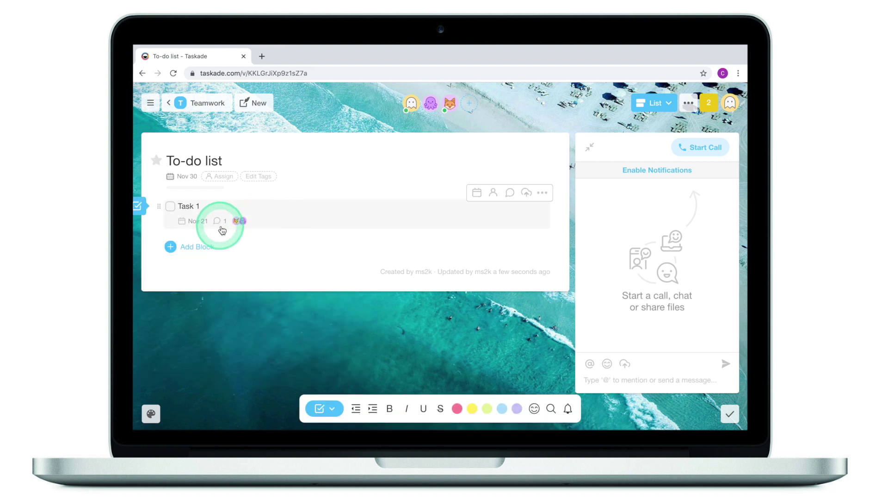
Attach an image file to Task 1 and start a new task row below it
{"action": "left_click", "coordinate": [527, 194]}
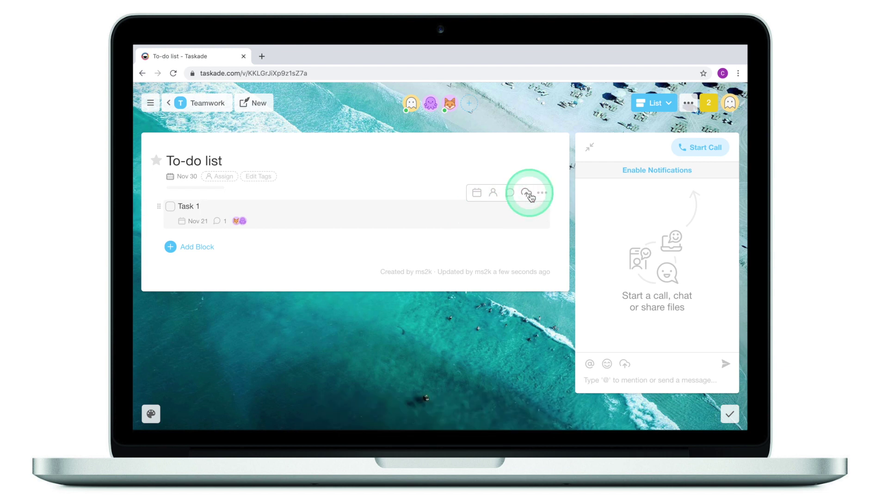
{"action": "left_click", "coordinate": [379, 292]}
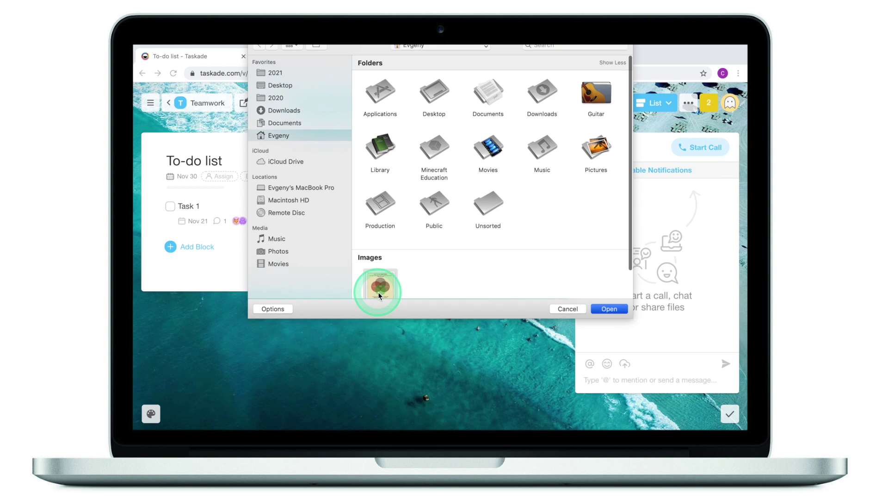
{"action": "double_click", "coordinate": [379, 291]}
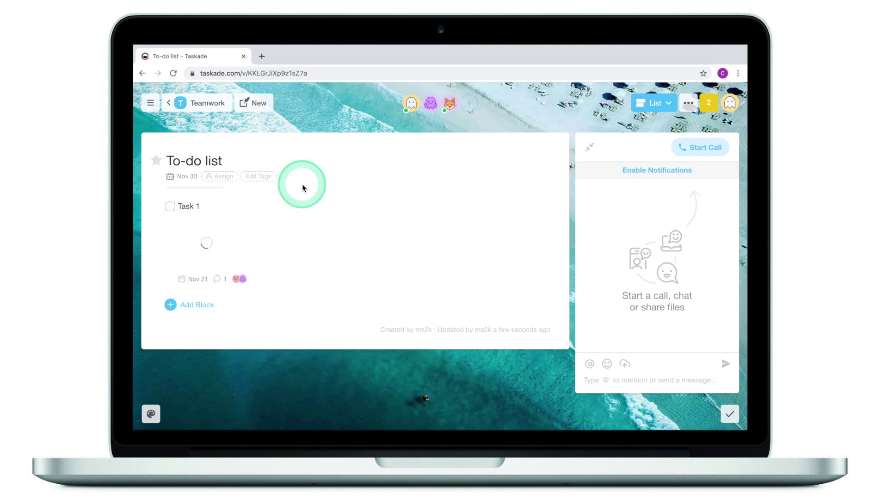
{"action": "left_click", "coordinate": [244, 207]}
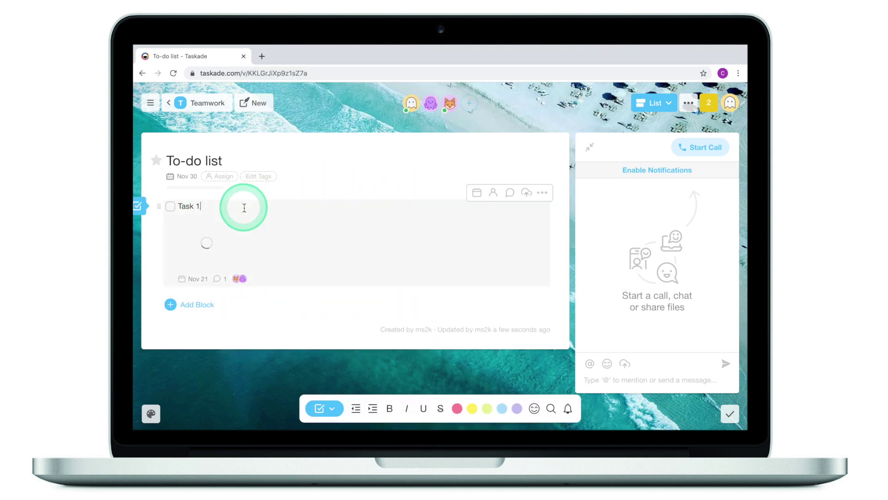
{"action": "key", "text": "Return"}
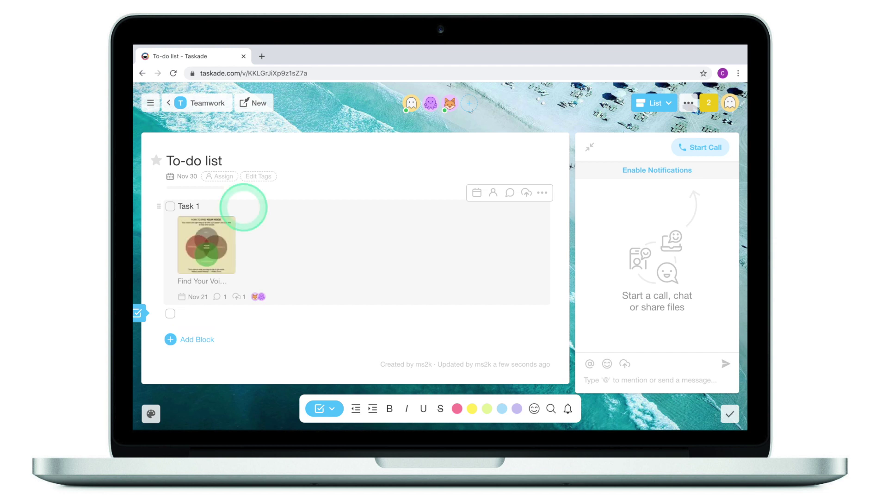
Add 'Task 2' due November 26 and assign it to three teammates
{"action": "type", "text": "Task 2"}
{"action": "left_click", "coordinate": [476, 300]}
{"action": "left_click", "coordinate": [266, 320]}
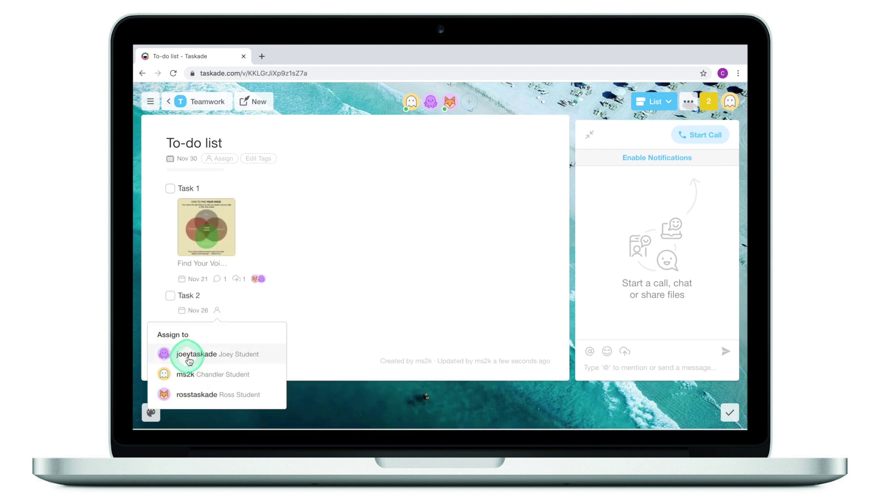
{"action": "left_click", "coordinate": [180, 356]}
{"action": "left_click", "coordinate": [194, 376]}
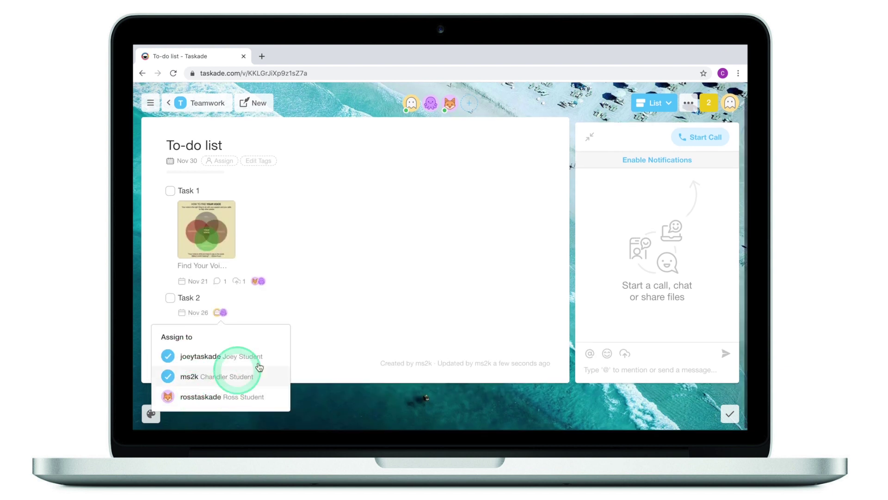
{"action": "left_click", "coordinate": [194, 396]}
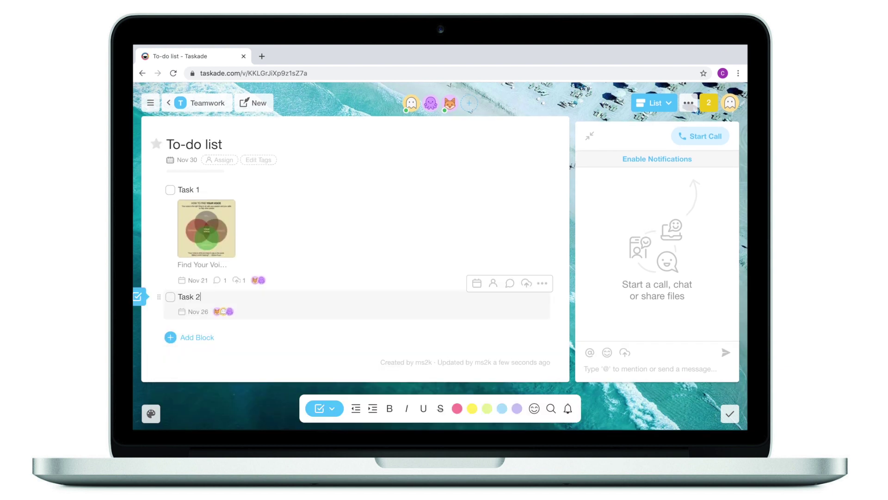
Add indented subtask 'This is task 2.1' under Task 2, then a heading block below
{"action": "key", "text": "Return"}
{"action": "key", "text": "Tab"}
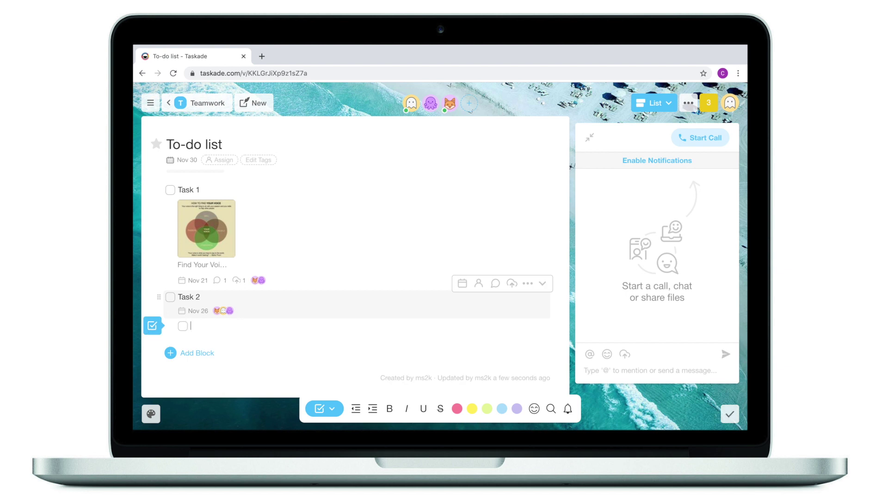
{"action": "type", "text": "This is task 2.1"}
{"action": "key", "text": "Return"}
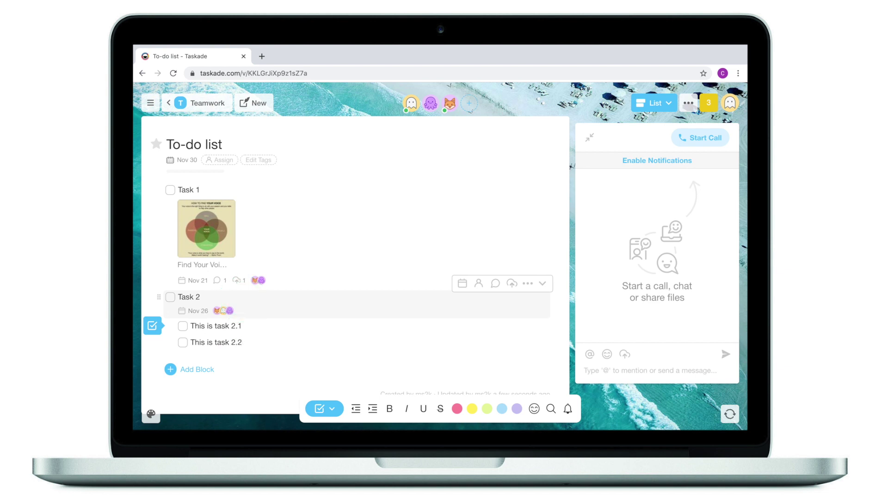
{"action": "key", "text": "Return"}
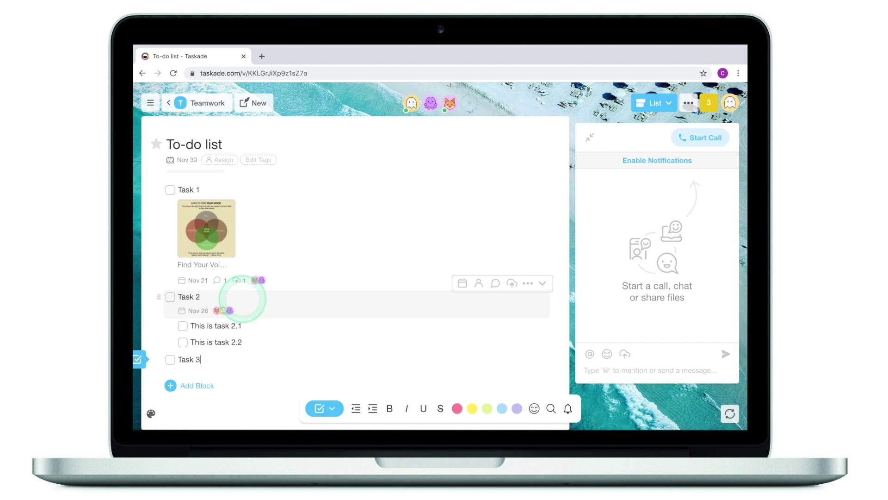
{"action": "scroll", "coordinate": [210, 342], "scroll_direction": "down", "scroll_amount": 1}
{"action": "left_click", "coordinate": [209, 342]}
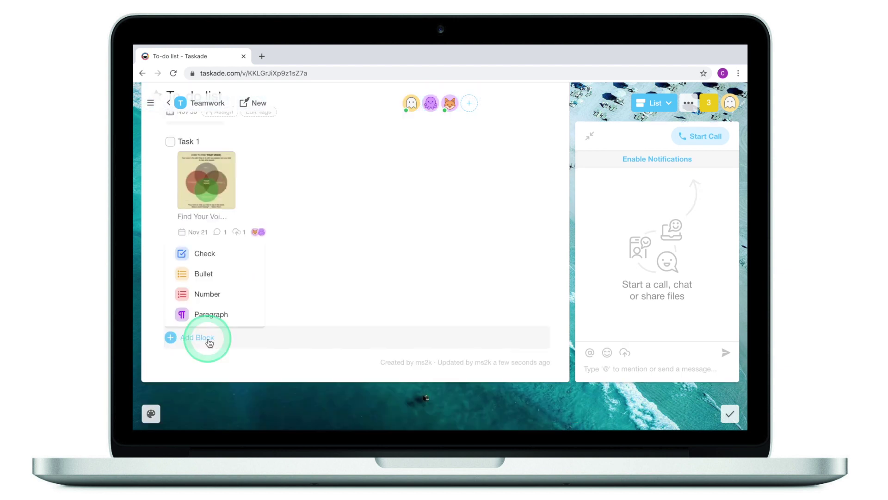
{"action": "left_click", "coordinate": [210, 315]}
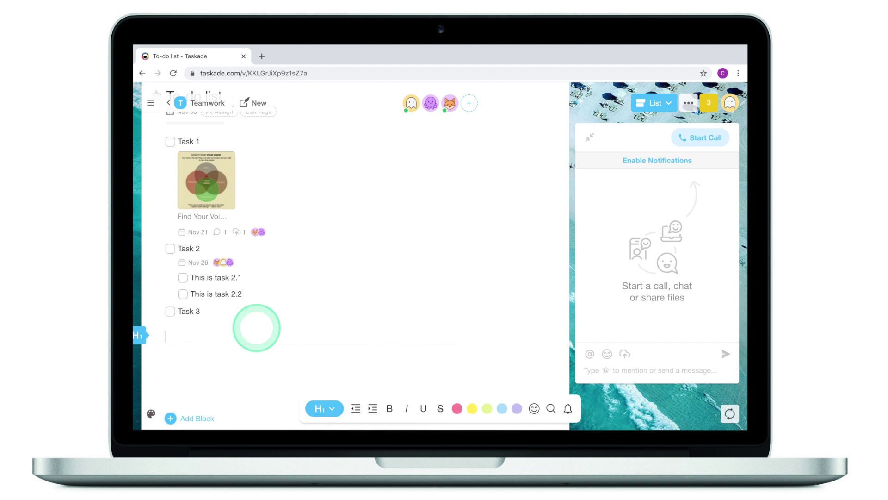
Type the Notes heading followed by paragraphs 'This is note 1' and 'This is note 2'
{"action": "type", "text": "Notes"}
{"action": "key", "text": "Return"}
{"action": "type", "text": "This is note 1"}
{"action": "key", "text": "Return"}
{"action": "type", "text": "This is note "}
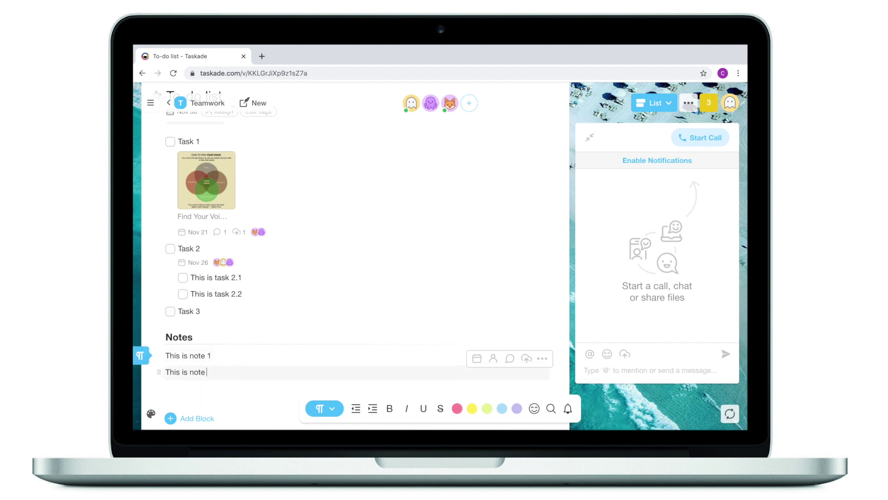
{"action": "type", "text": "2"}
Switch the To-do list project to the Board view
{"action": "scroll", "coordinate": [412, 242], "scroll_direction": "up", "scroll_amount": 3}
{"action": "left_click", "coordinate": [652, 104]}
{"action": "left_click", "coordinate": [641, 144]}
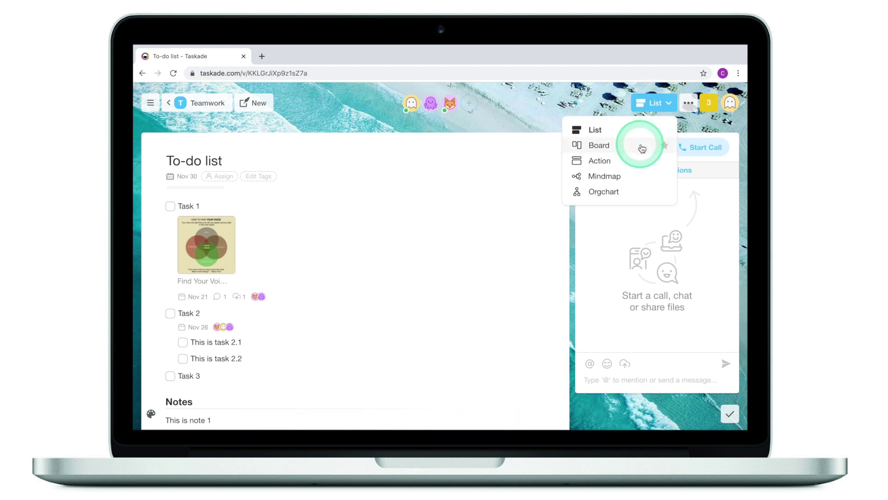
{"action": "left_click", "coordinate": [511, 195]}
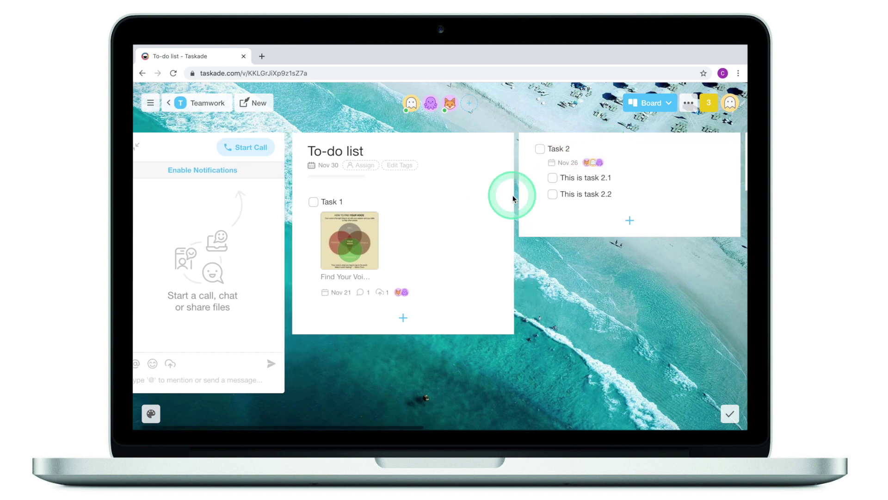
{"action": "scroll", "coordinate": [512, 199], "scroll_direction": "right", "scroll_amount": 10}
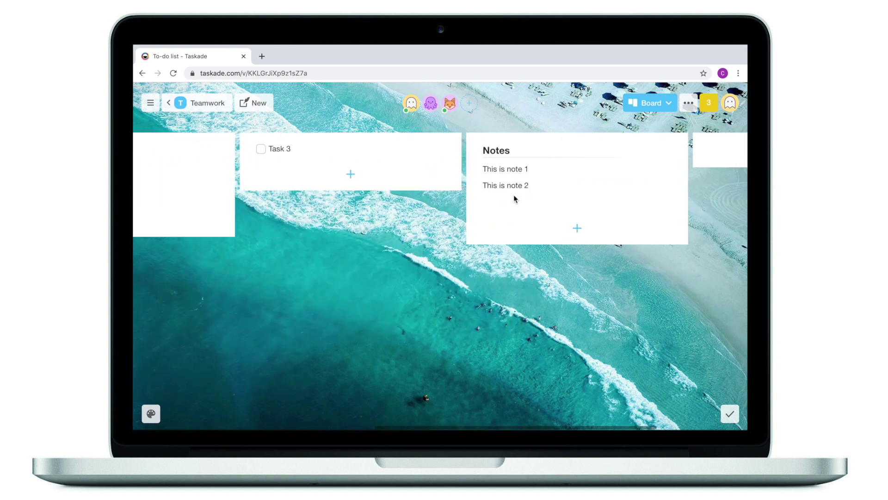
{"action": "scroll", "coordinate": [514, 199], "scroll_direction": "left", "scroll_amount": 10}
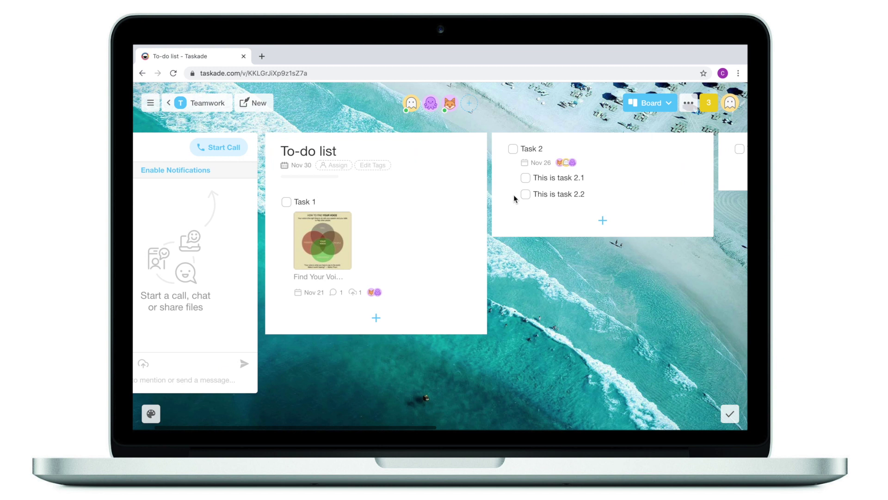
{"action": "left_click", "coordinate": [640, 140]}
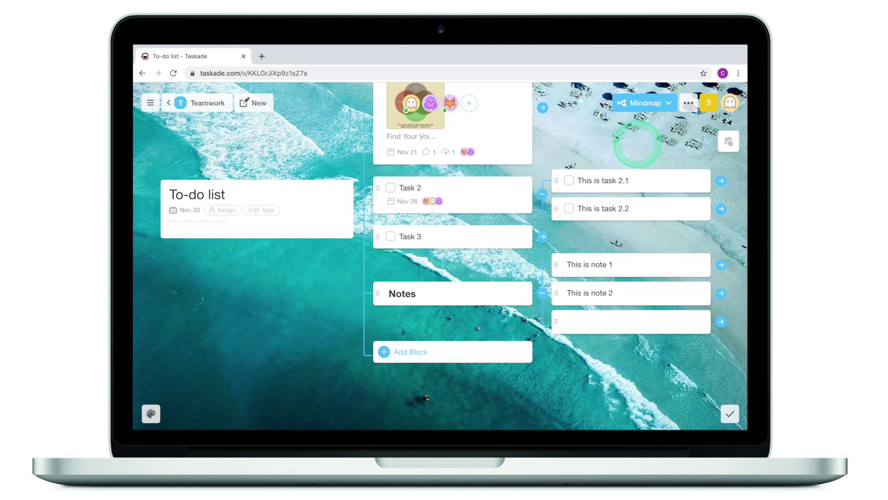
{"action": "left_click", "coordinate": [646, 102]}
{"action": "left_click", "coordinate": [629, 193]}
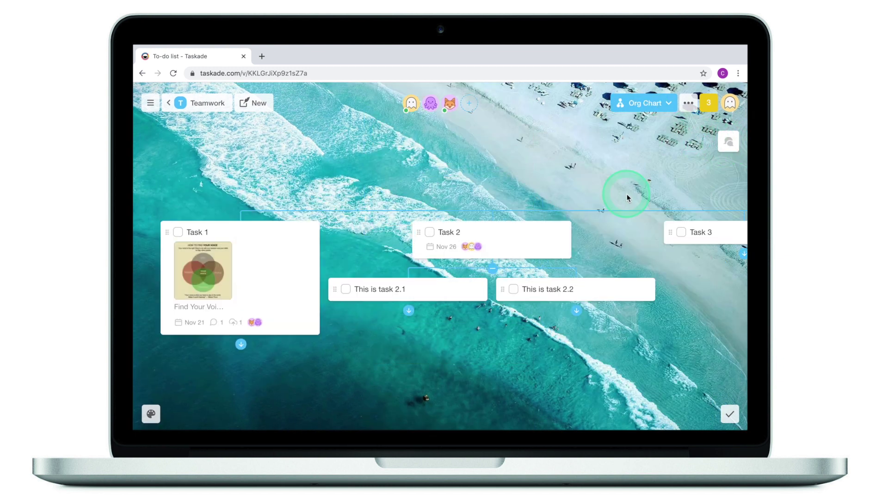
{"action": "scroll", "coordinate": [557, 218], "scroll_direction": "right", "scroll_amount": 15}
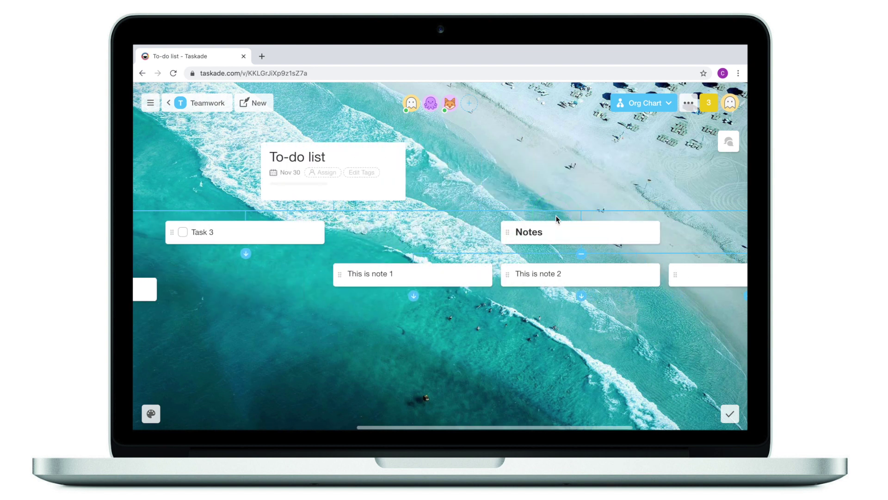
{"action": "left_click", "coordinate": [646, 103]}
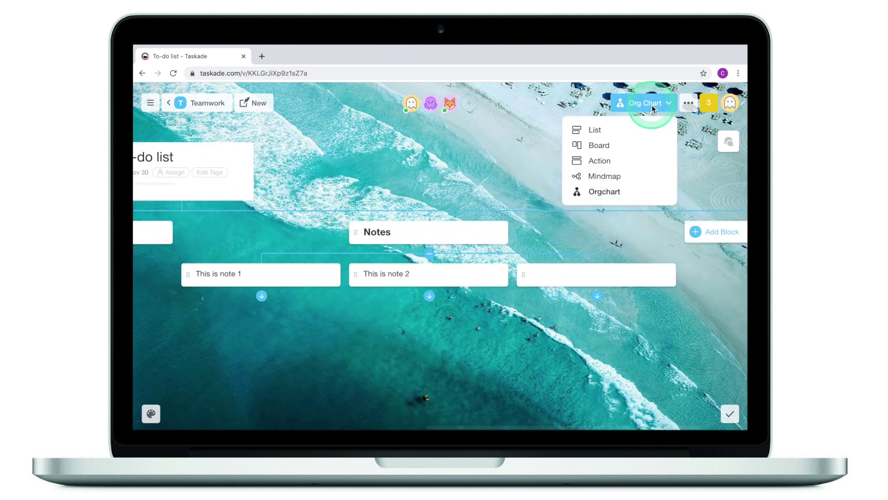
{"action": "left_click", "coordinate": [616, 133]}
{"action": "scroll", "coordinate": [327, 286], "scroll_direction": "down", "scroll_amount": 2}
{"action": "scroll", "coordinate": [333, 301], "scroll_direction": "up", "scroll_amount": 2}
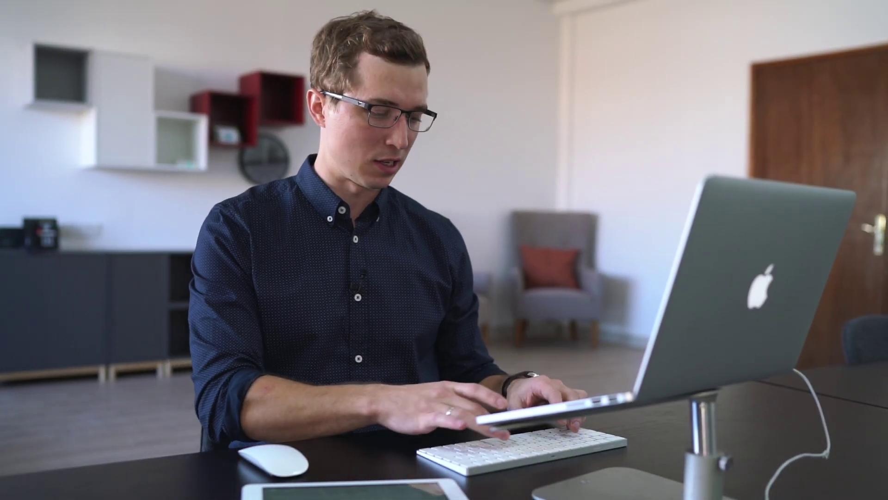
Post 'Hello team mates' in the project's team chat
{"action": "left_click", "coordinate": [672, 138]}
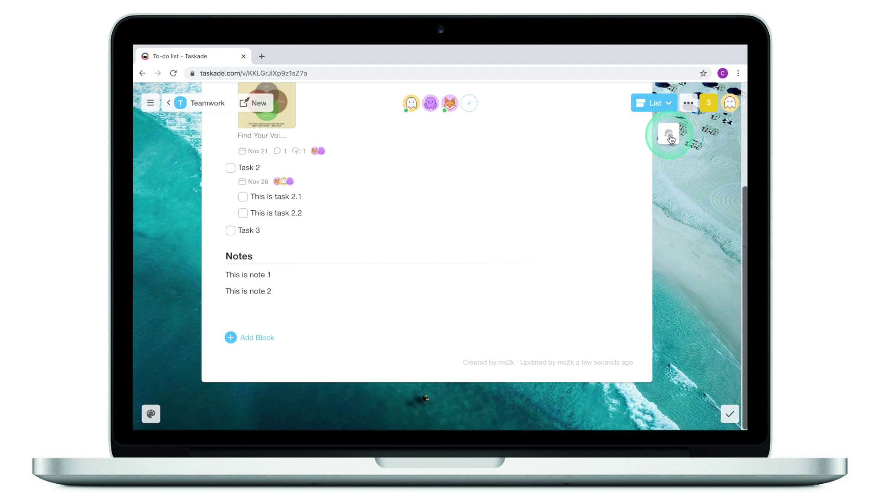
{"action": "left_click", "coordinate": [623, 370]}
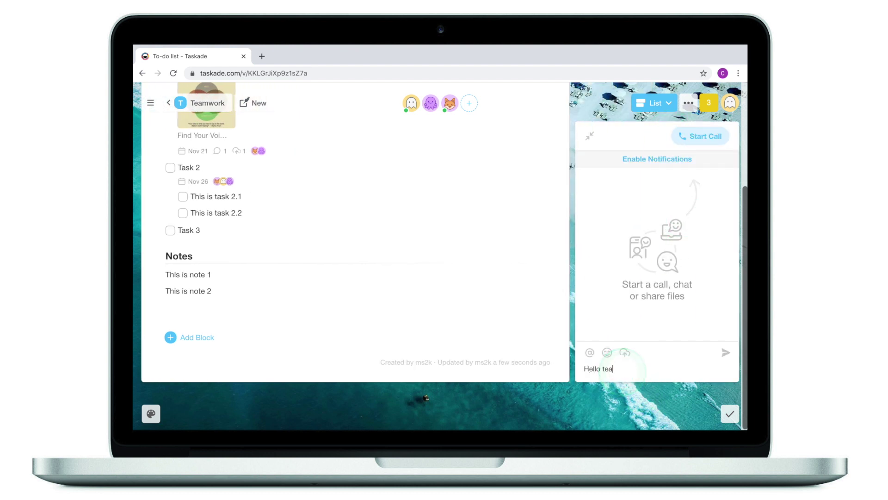
{"action": "type", "text": "Hello team mates"}
{"action": "key", "text": "Return"}
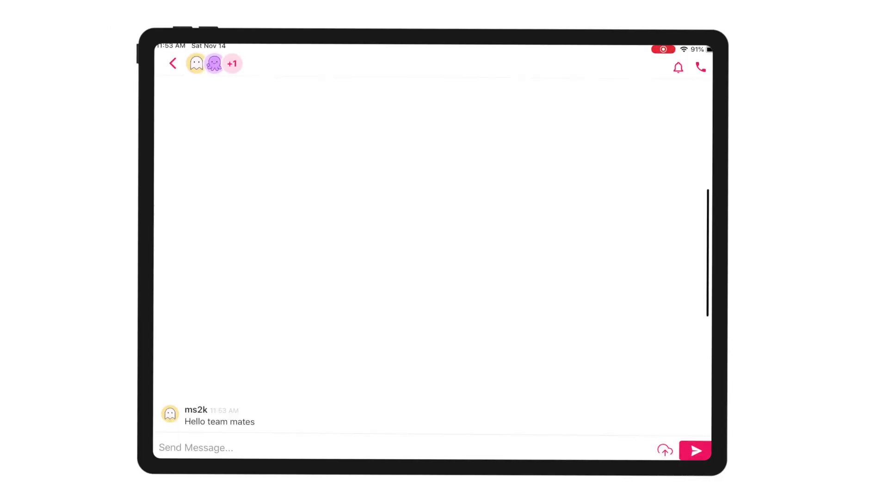
Send 'Hello' from the tablet chat, then reply 'Hi' from the phone
{"action": "left_click", "coordinate": [196, 446]}
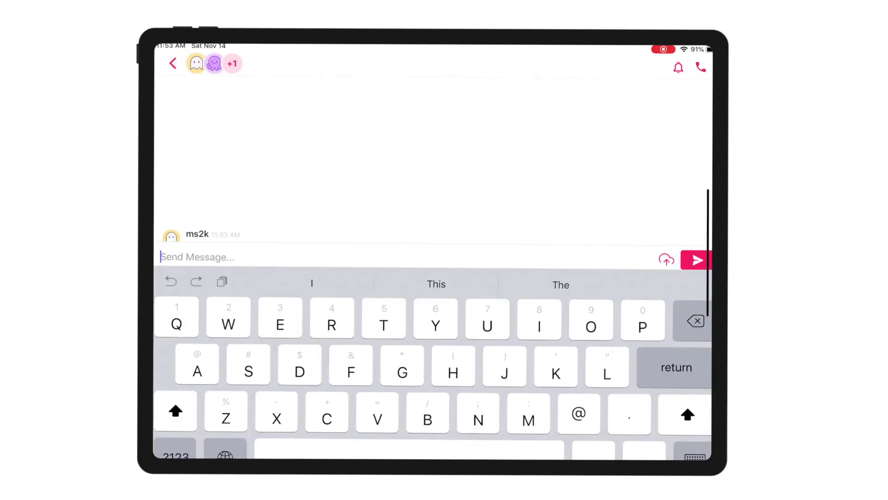
{"action": "type", "text": "Hello"}
{"action": "key", "text": "Return"}
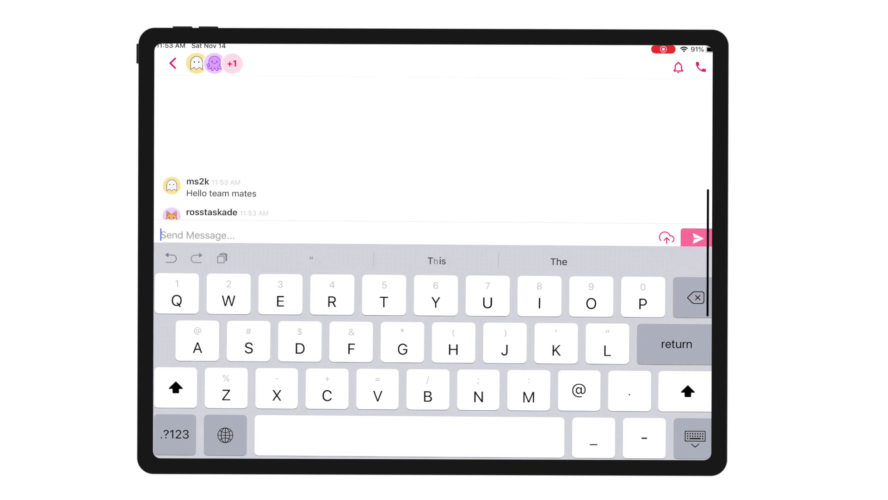
{"action": "left_click", "coordinate": [416, 306]}
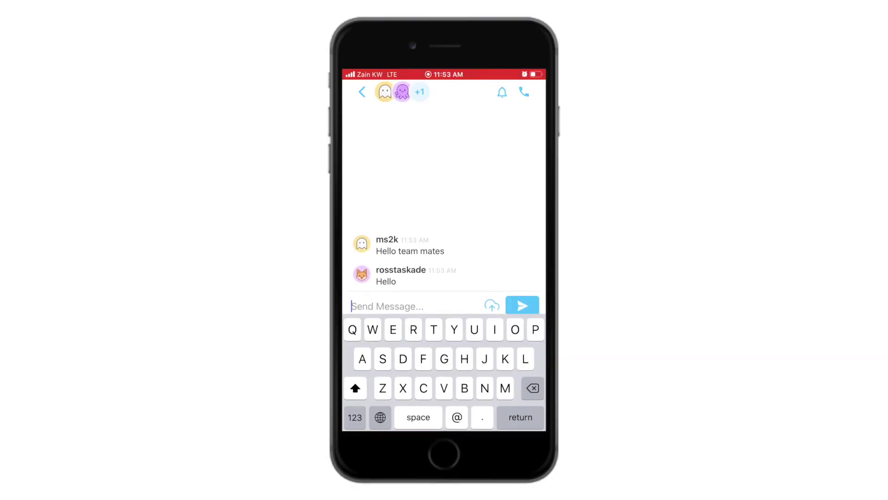
{"action": "type", "text": "Hi"}
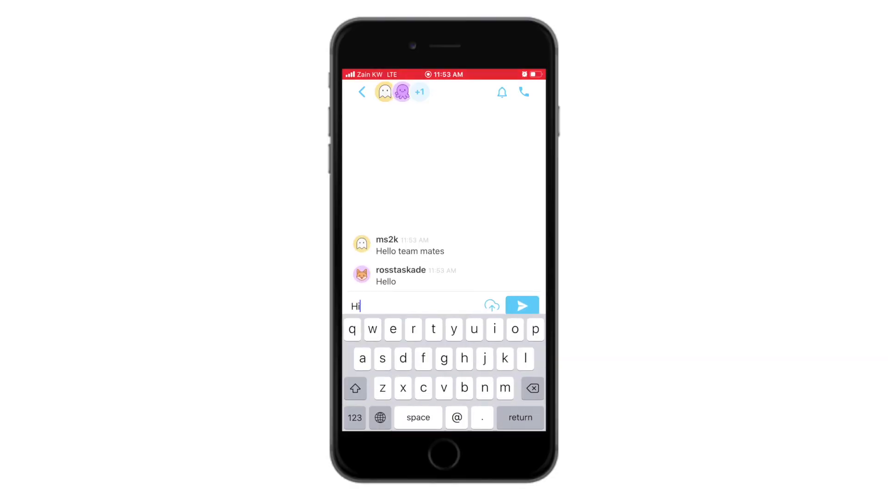
{"action": "key", "text": "Return"}
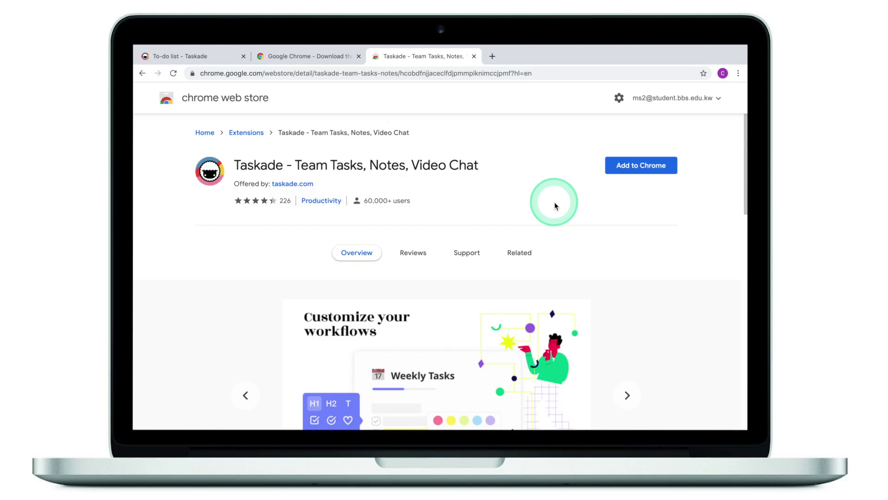
Add the Taskade extension to Chrome from the Web Store and confirm
{"action": "left_click", "coordinate": [633, 169]}
{"action": "left_click", "coordinate": [514, 130]}
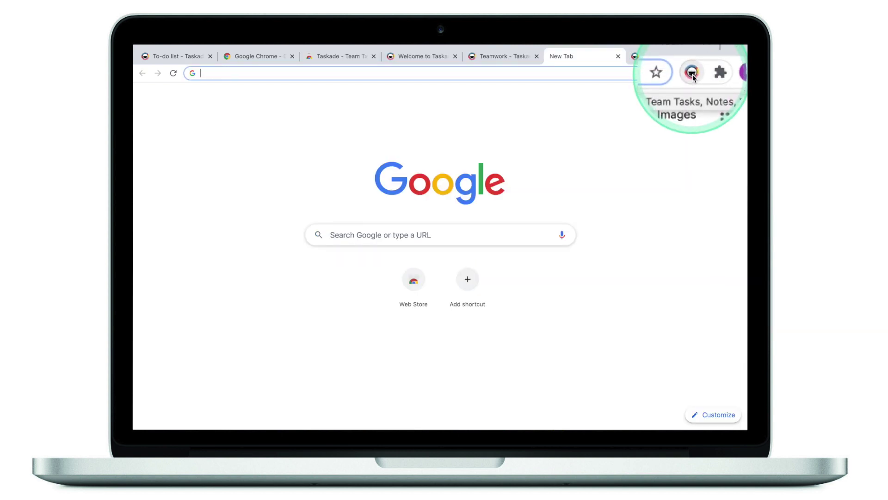
Set the Taskade extension's new-tab option to Last Project, save, and verify in a new tab
{"action": "right_click", "coordinate": [692, 74]}
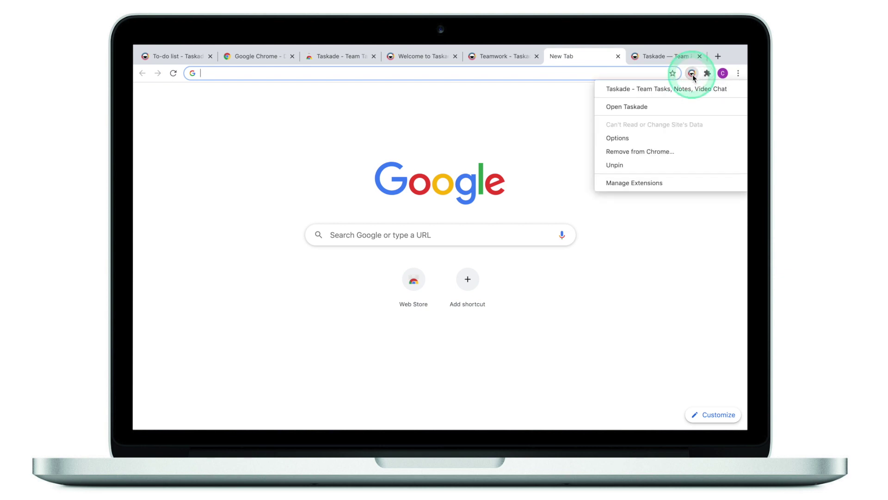
{"action": "left_click", "coordinate": [664, 136]}
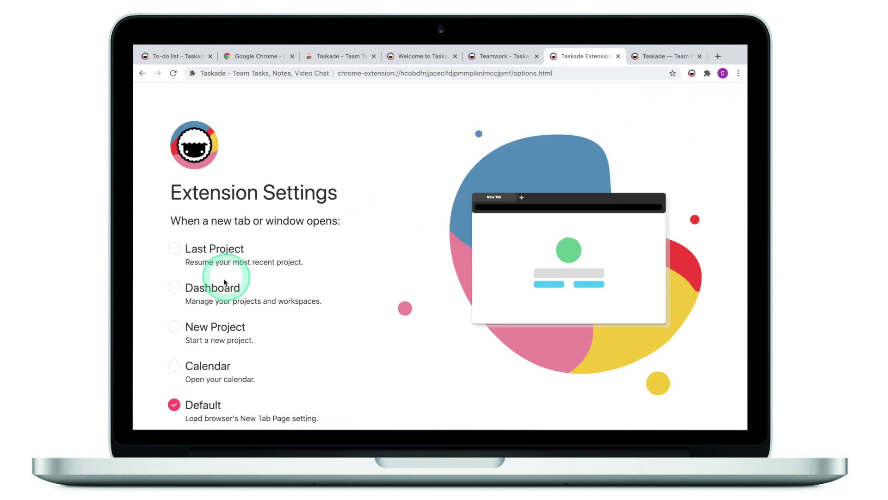
{"action": "scroll", "coordinate": [221, 280], "scroll_direction": "down", "scroll_amount": 2}
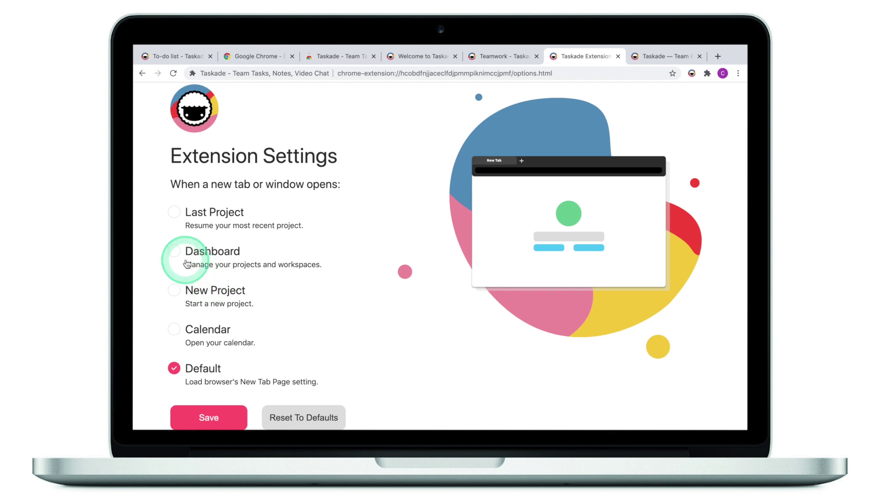
{"action": "left_click", "coordinate": [176, 214]}
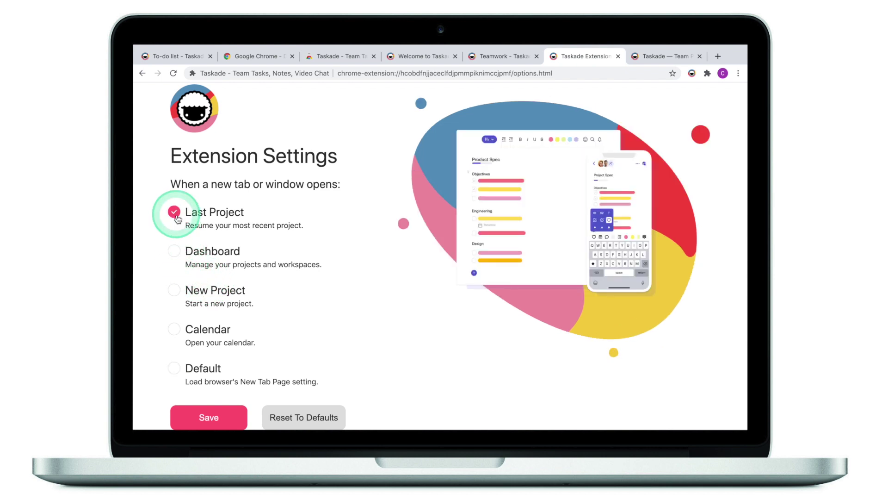
{"action": "left_click", "coordinate": [209, 417]}
{"action": "key", "text": "ctrl+t"}
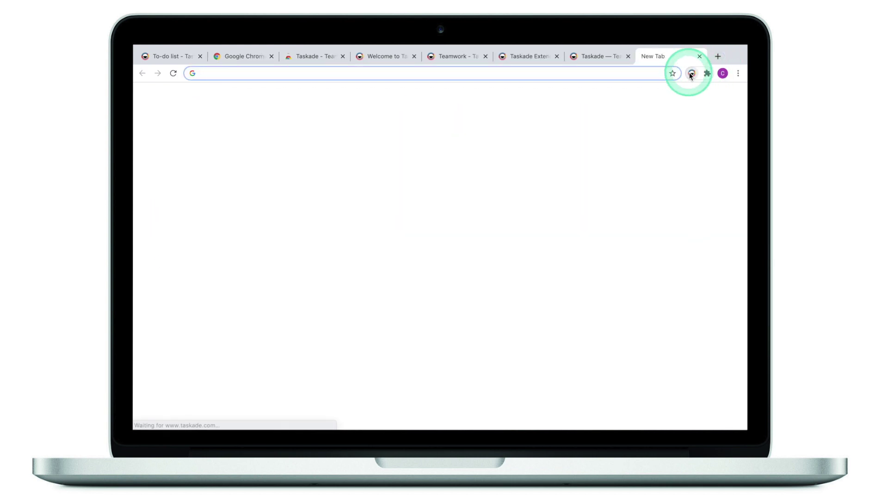
{"action": "left_click", "coordinate": [477, 253]}
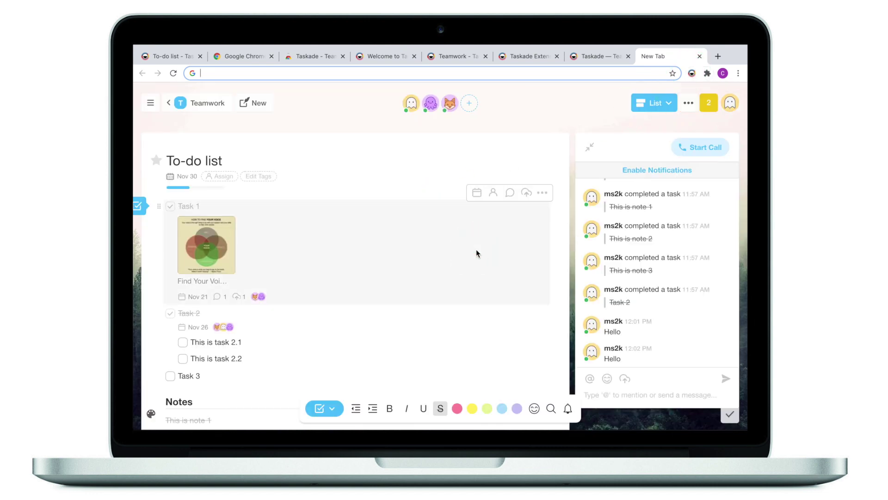
{"action": "left_click", "coordinate": [567, 141]}
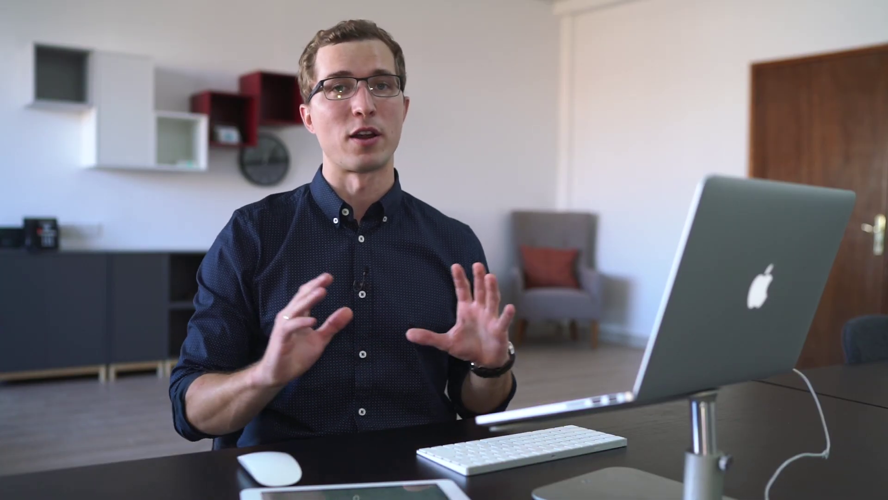
Clip the YouTube search result link into the To-do list project and view the project
{"action": "left_click", "coordinate": [240, 184]}
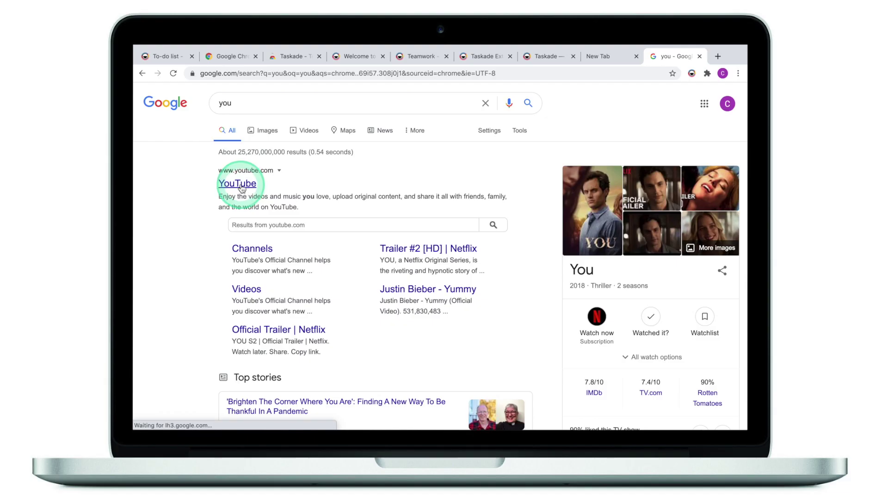
{"action": "right_click", "coordinate": [241, 186]}
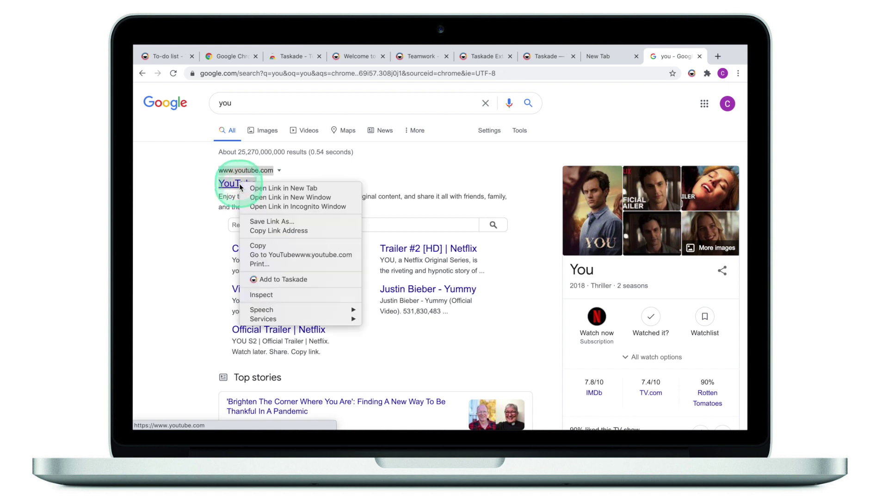
{"action": "left_click", "coordinate": [288, 279]}
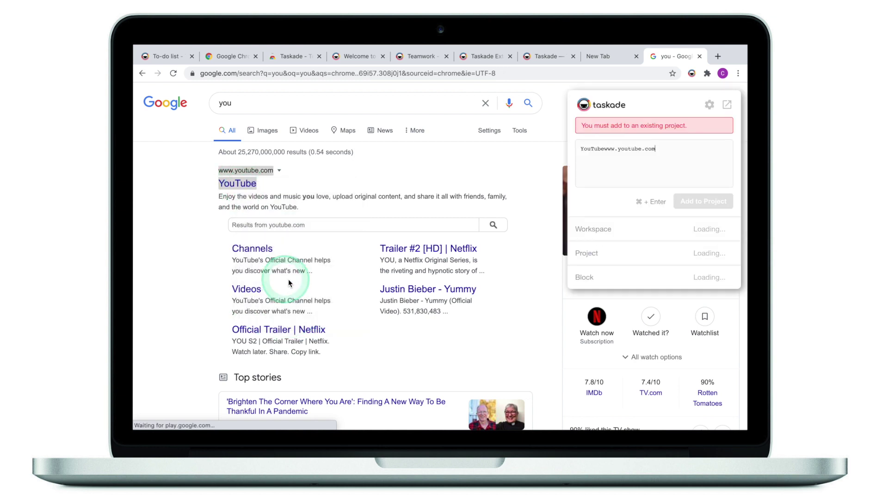
{"action": "left_click", "coordinate": [654, 139]}
{"action": "left_click", "coordinate": [700, 201]}
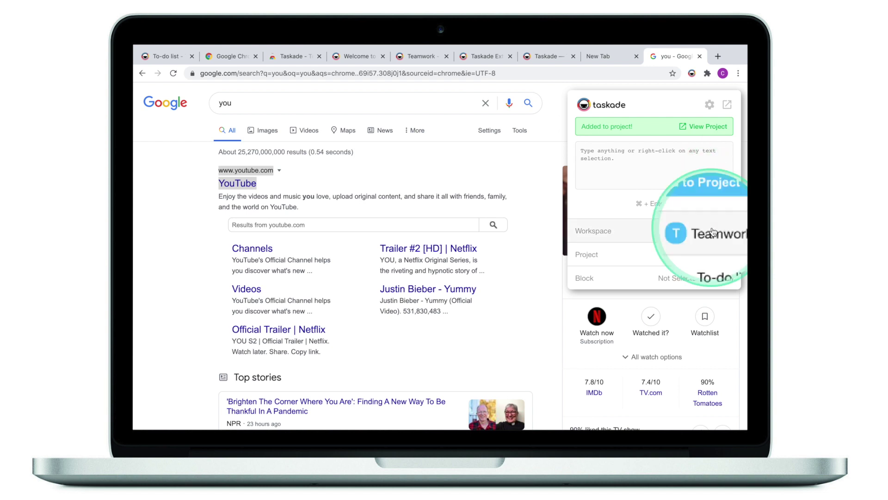
{"action": "left_click", "coordinate": [708, 126]}
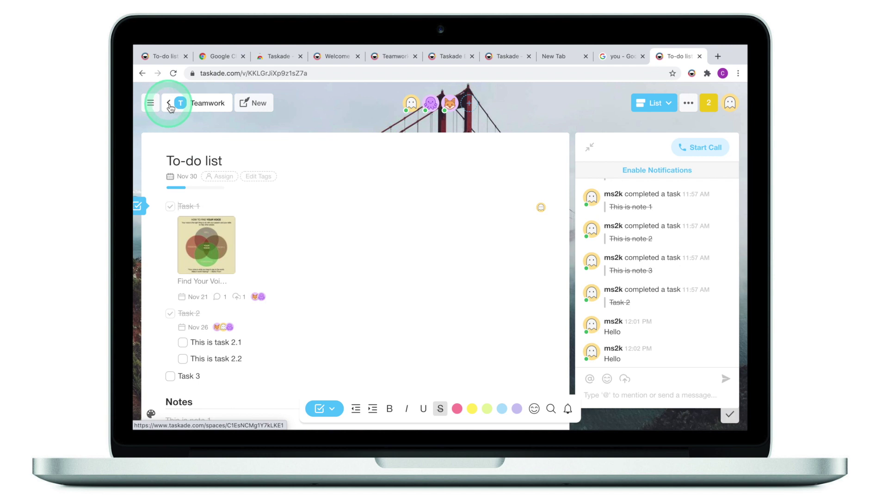
Go back to the Teamwork workspace and view its Agenda of tasks grouped by due date
{"action": "left_click", "coordinate": [170, 105]}
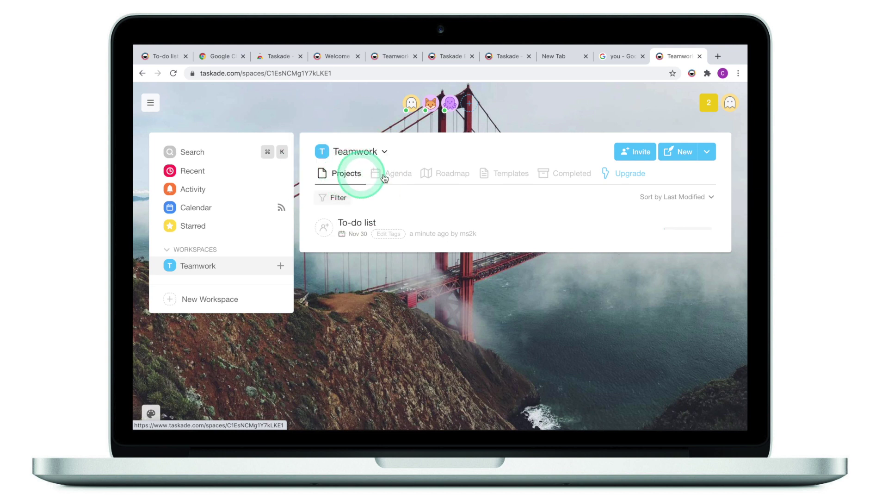
{"action": "left_click", "coordinate": [400, 178]}
{"action": "left_click", "coordinate": [408, 185]}
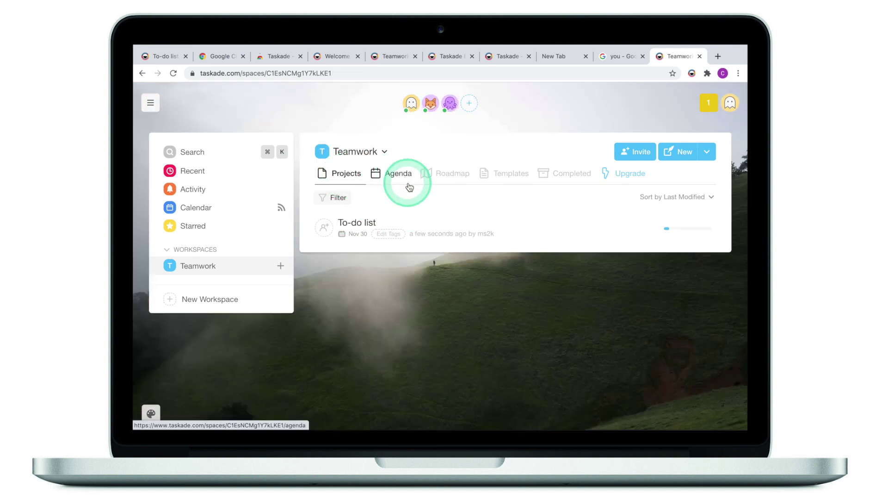
{"action": "left_click", "coordinate": [400, 179]}
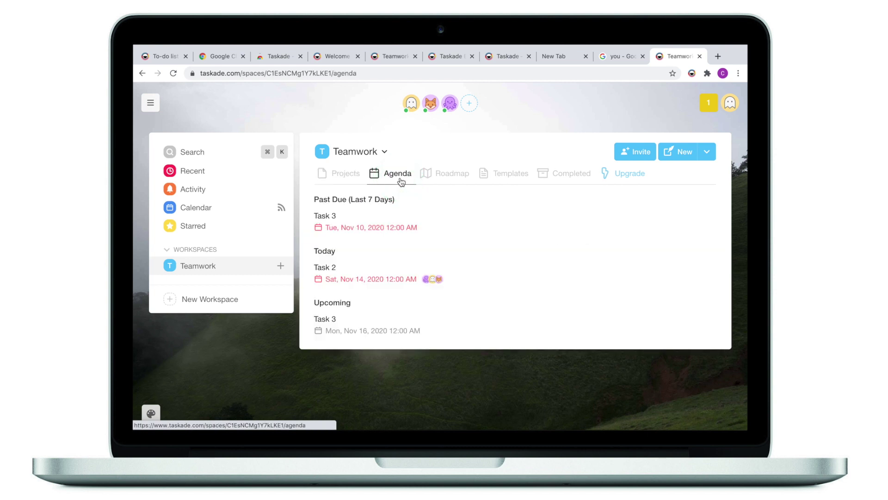
{"action": "left_click", "coordinate": [363, 230]}
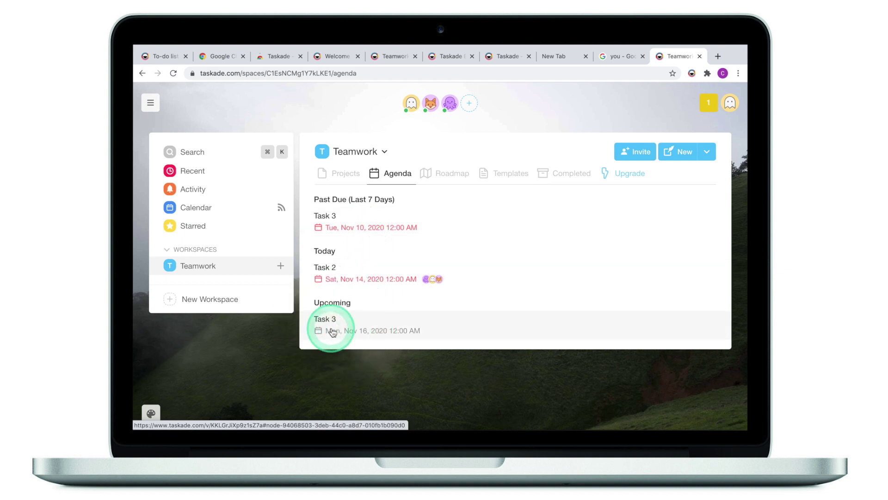
Switch to the Roadmap, then return to the workspace's project list
{"action": "left_click", "coordinate": [444, 175]}
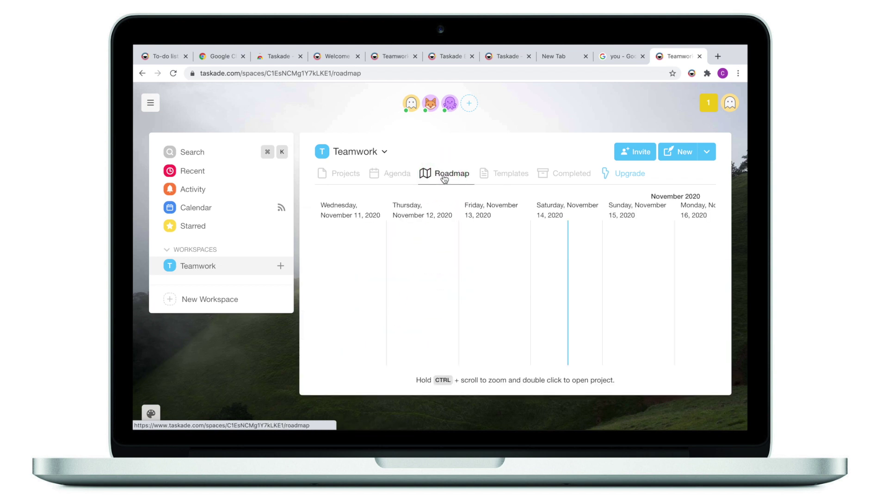
{"action": "left_click", "coordinate": [382, 175]}
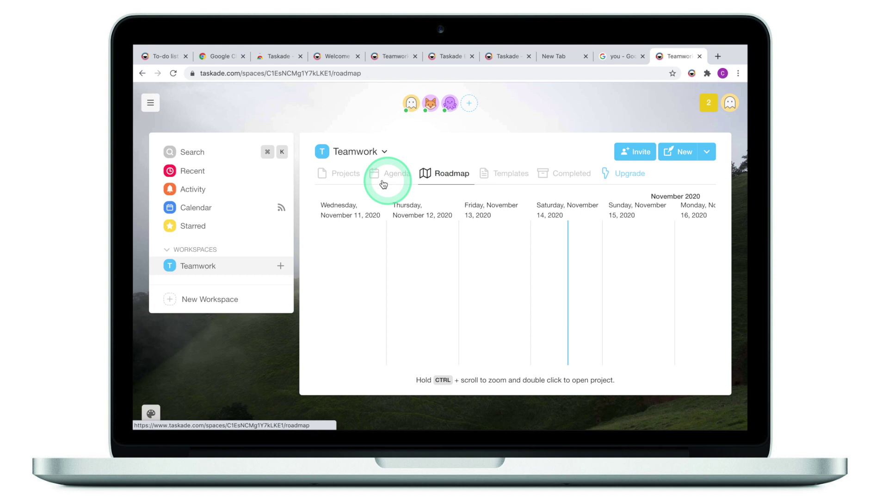
{"action": "left_click", "coordinate": [403, 234]}
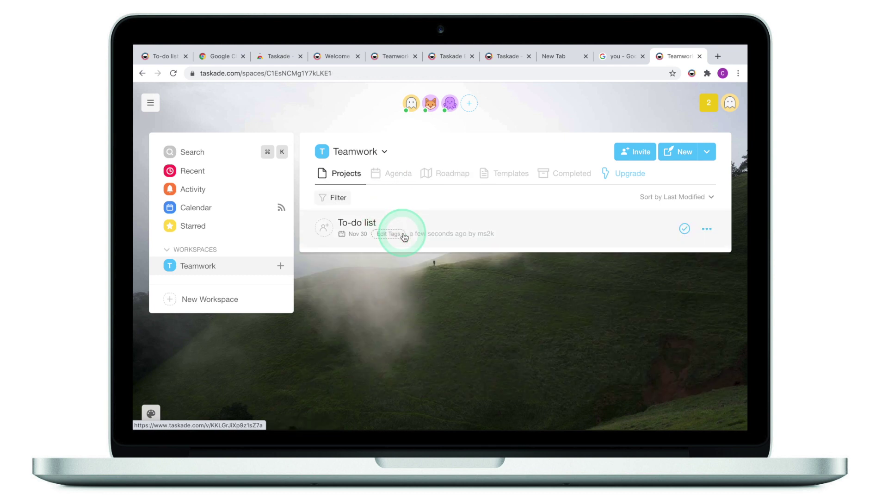
{"action": "left_click", "coordinate": [365, 234]}
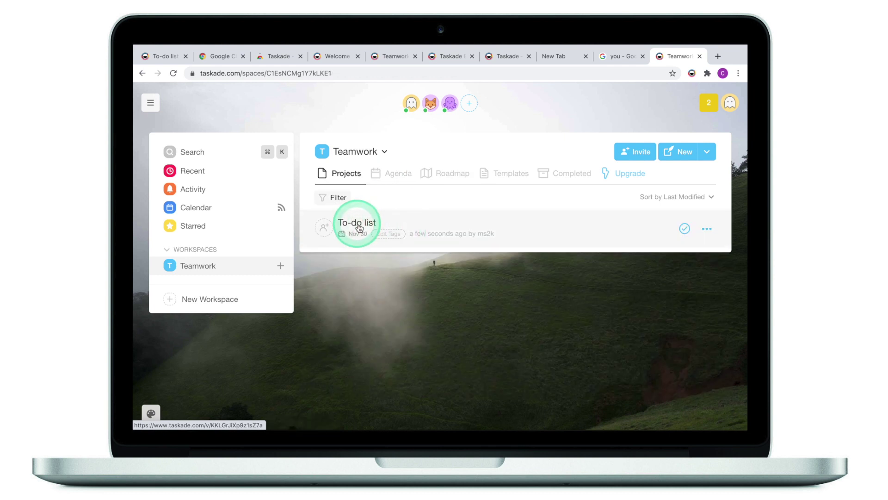
{"action": "left_click", "coordinate": [358, 241]}
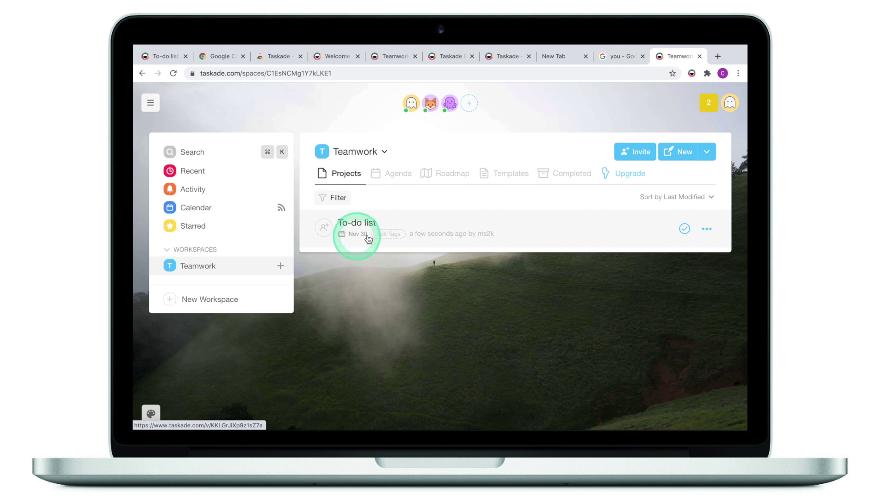
Reopen the Roadmap and scroll the timeline to the To-do list bar around Mo 30
{"action": "left_click", "coordinate": [454, 174]}
{"action": "left_click", "coordinate": [573, 269]}
{"action": "scroll", "coordinate": [532, 273], "scroll_direction": "right", "scroll_amount": 5}
{"action": "left_click", "coordinate": [567, 238]}
{"action": "scroll", "coordinate": [563, 236], "scroll_direction": "up", "scroll_amount": 3}
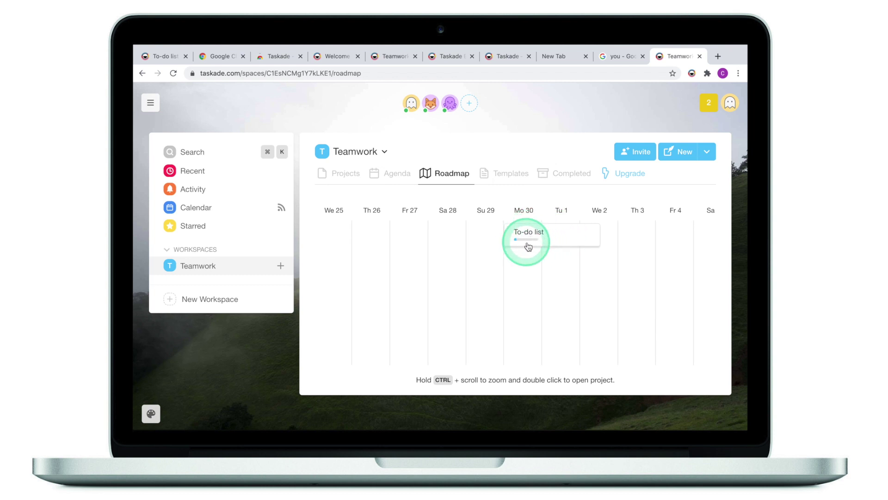